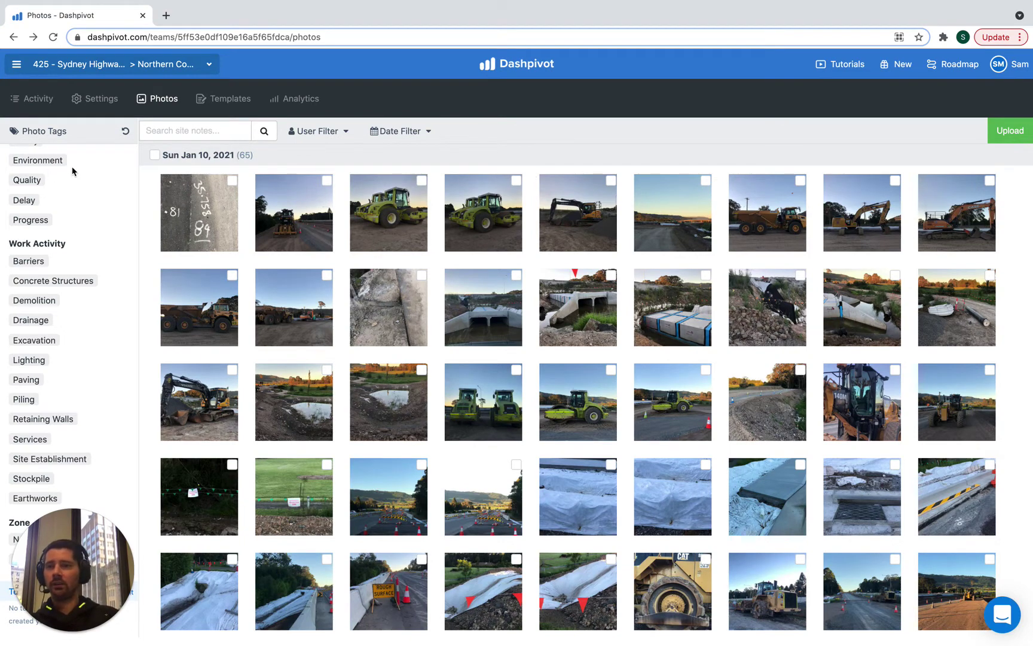
Step: Scroll the Photos page to look over the 65 Jan 10, 2021 photos and the tag sidebar
{"action": "scroll", "coordinate": [71, 170], "scroll_direction": "up", "scroll_amount": 2}
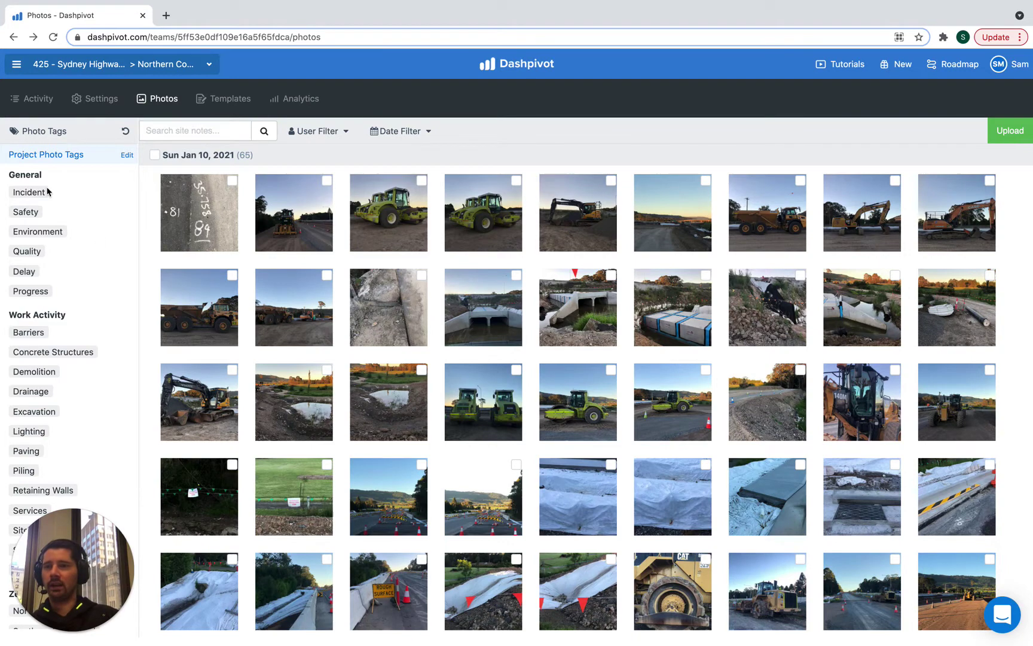
{"action": "scroll", "coordinate": [255, 274], "scroll_direction": "down", "scroll_amount": 1}
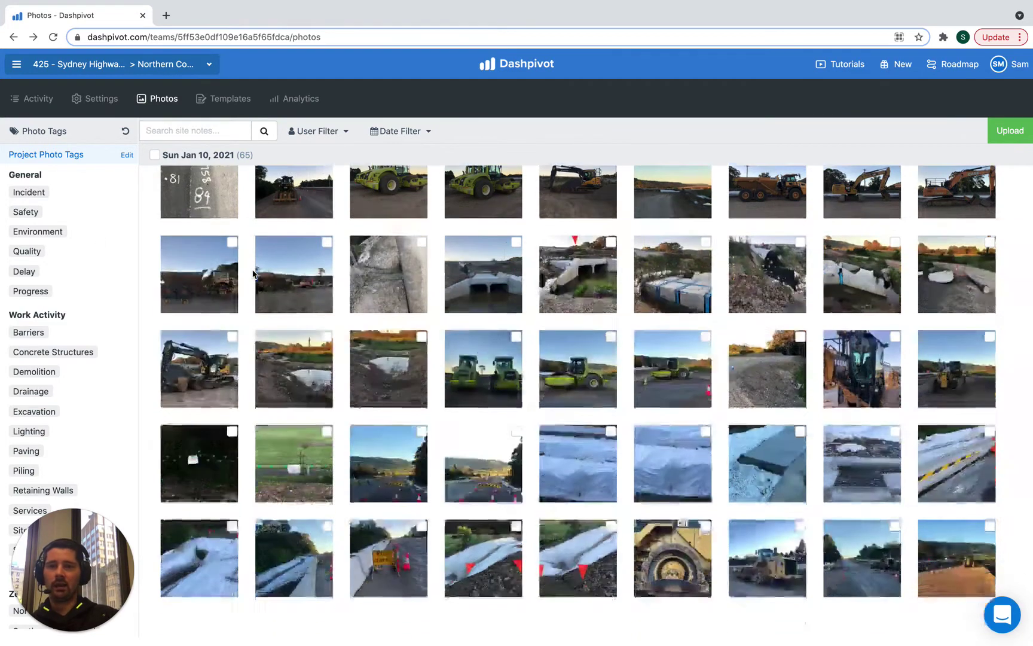
{"action": "scroll", "coordinate": [252, 274], "scroll_direction": "up", "scroll_amount": 1}
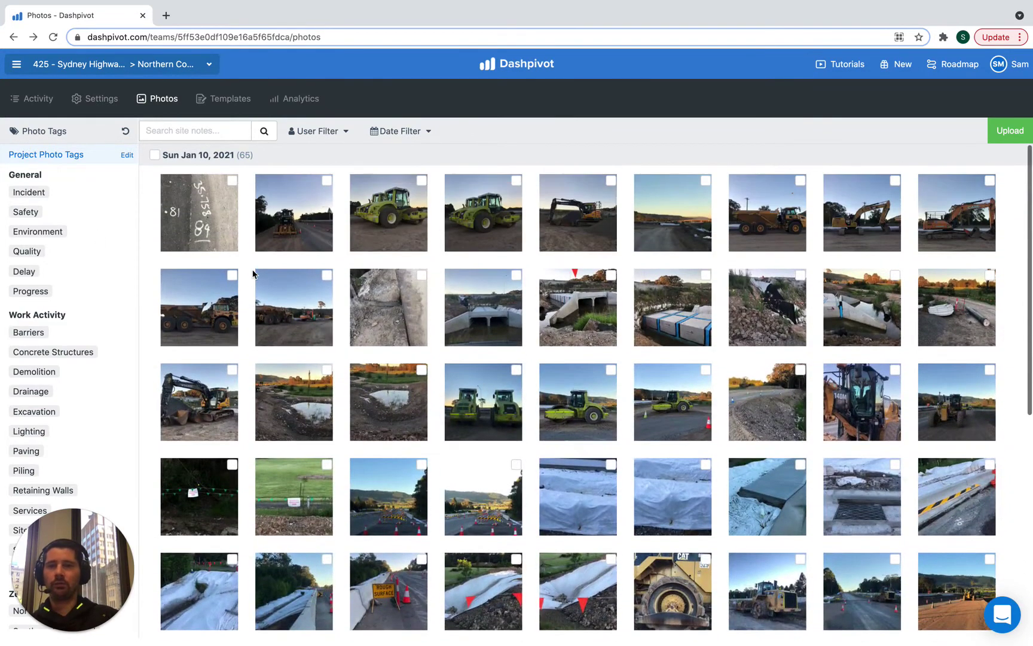
Step: Filter the photos by both the Delay and Northern Compound tags, leaving a single photo
{"action": "left_click", "coordinate": [25, 272]}
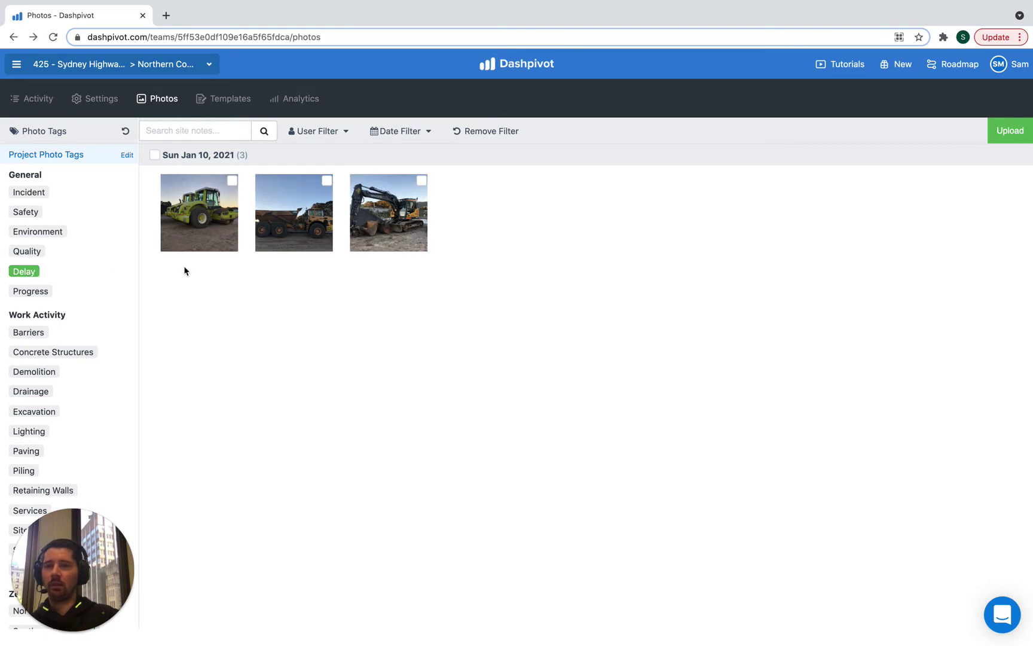
{"action": "left_click_drag", "start_coordinate": [73, 555], "coordinate": [227, 552]}
{"action": "scroll", "coordinate": [59, 387], "scroll_direction": "down", "scroll_amount": 3}
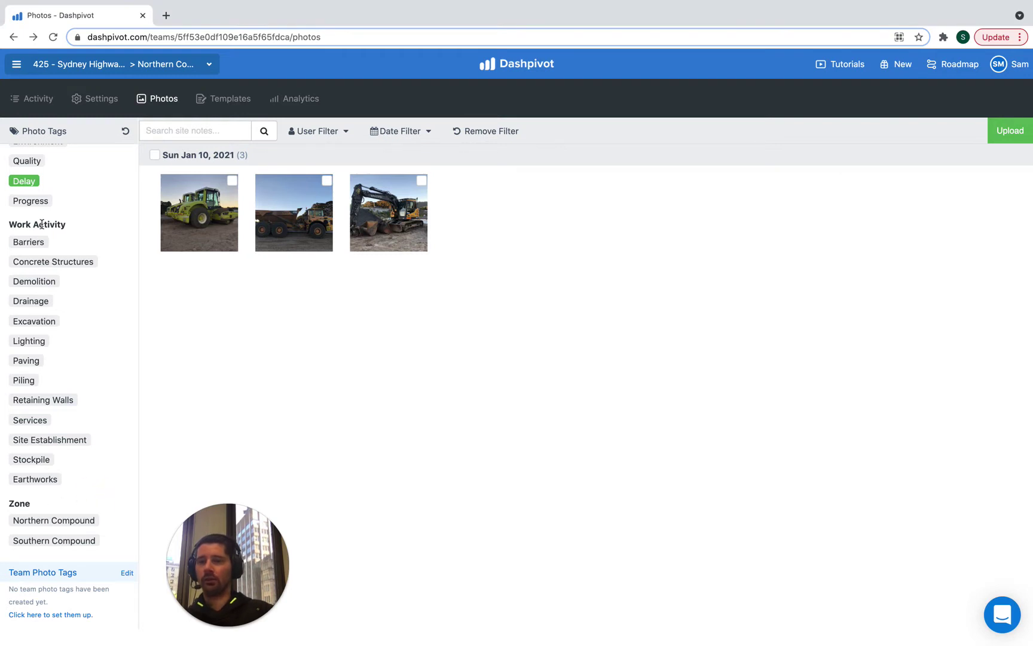
{"action": "left_click", "coordinate": [27, 528]}
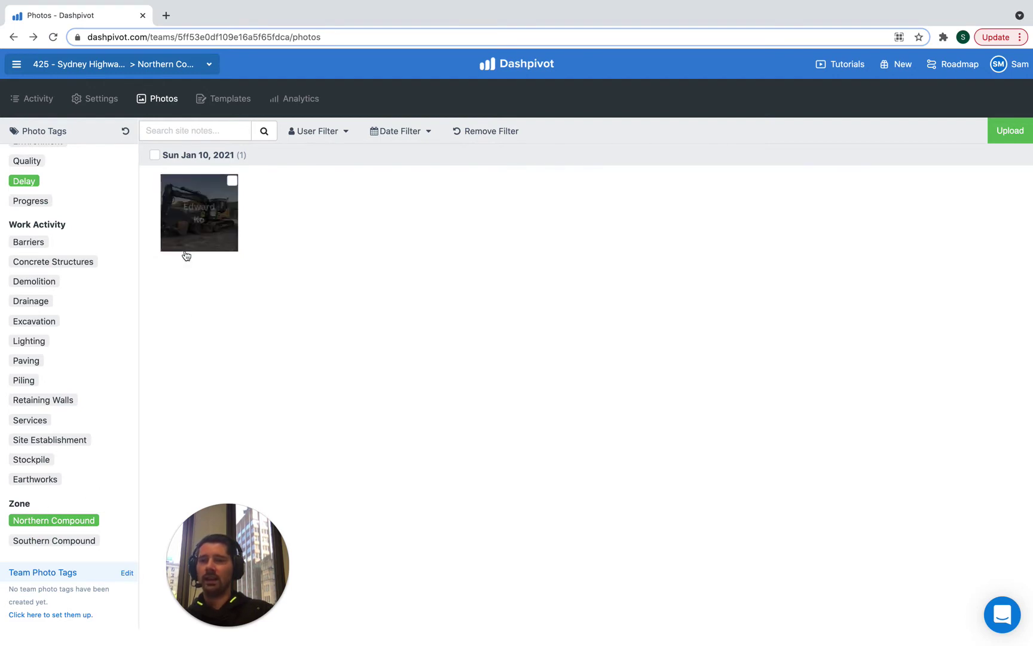
{"action": "left_click", "coordinate": [25, 183]}
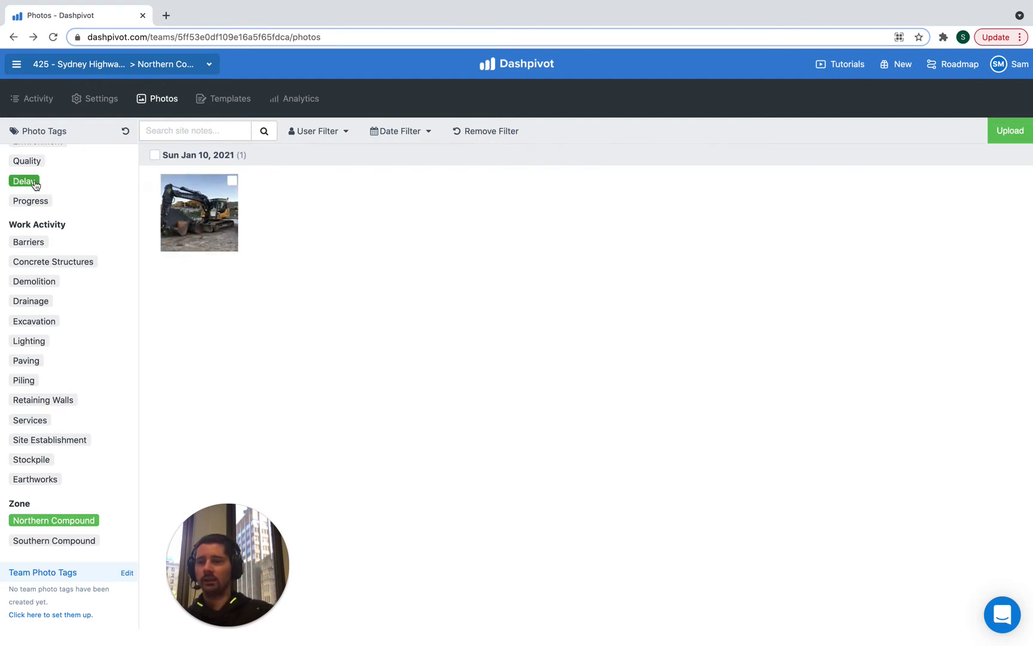
{"action": "left_click", "coordinate": [39, 526]}
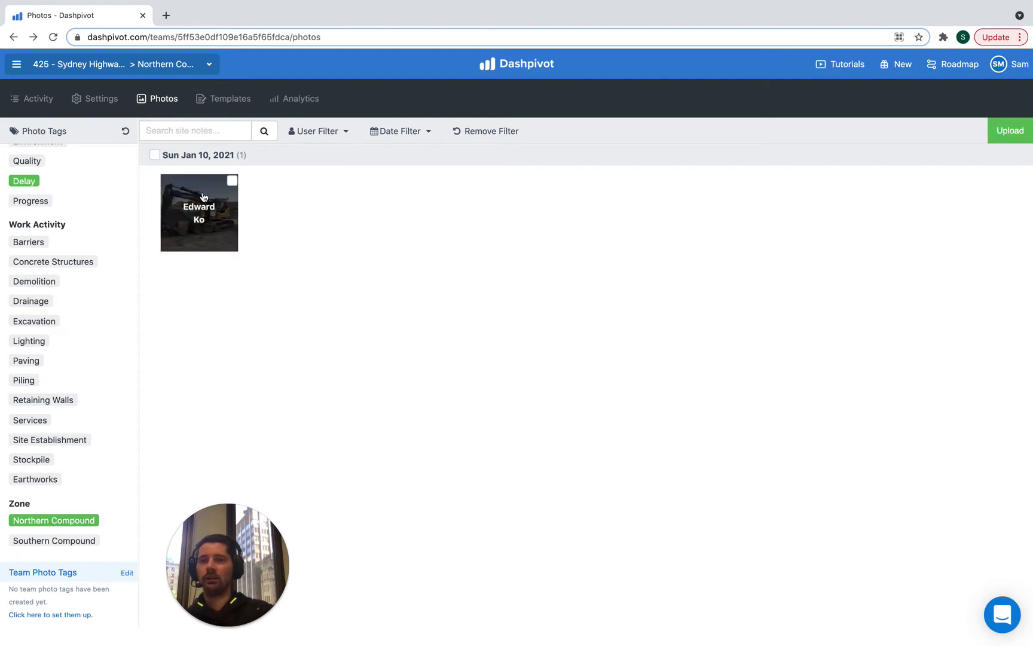
{"action": "left_click", "coordinate": [223, 215]}
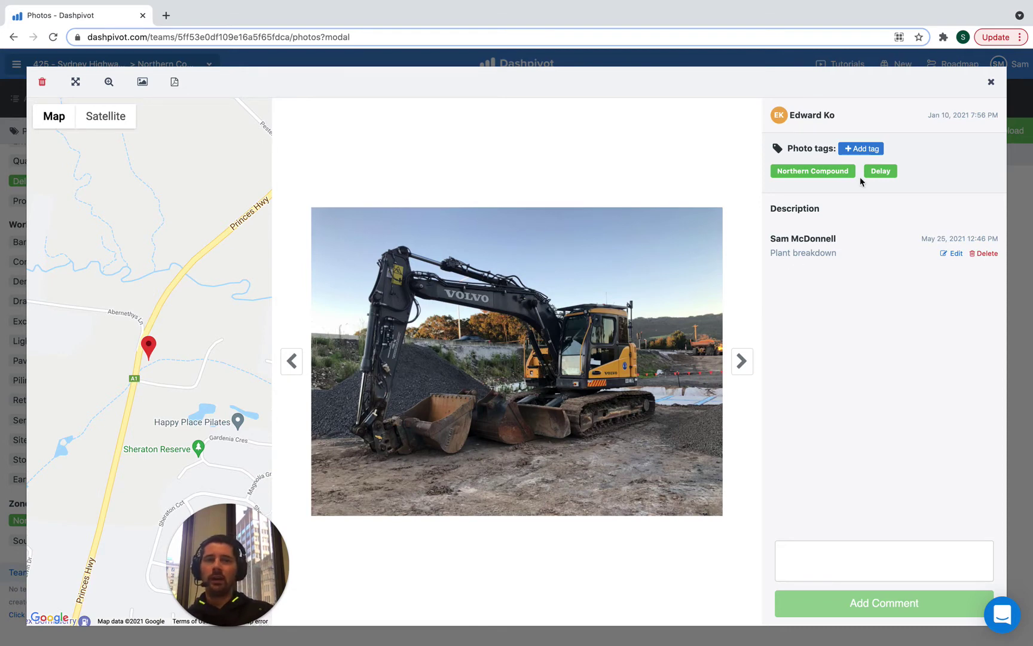
{"action": "left_click", "coordinate": [991, 82]}
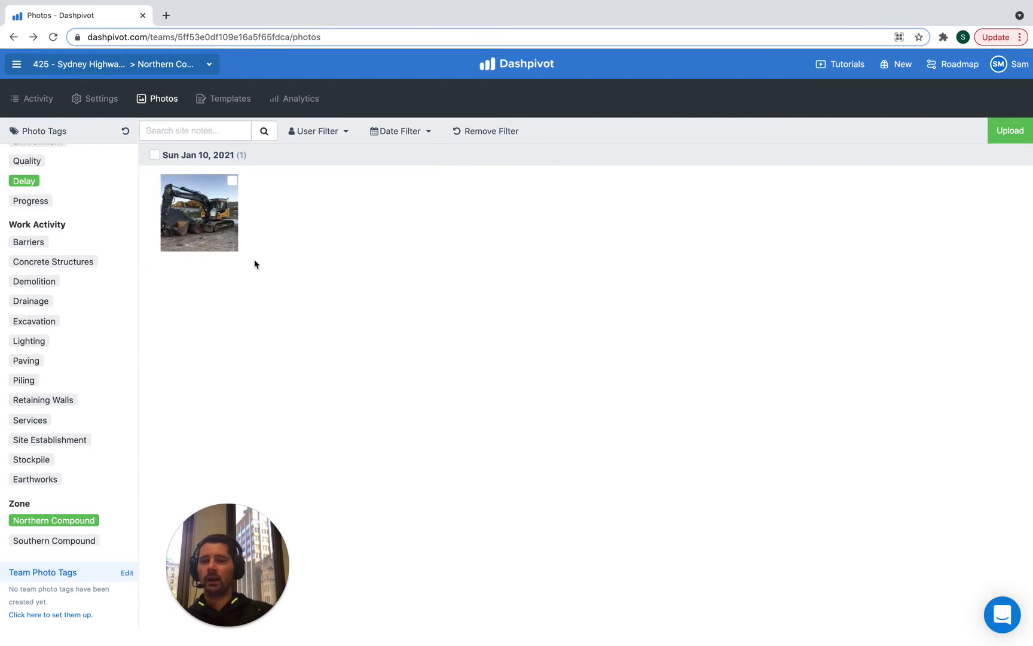
{"action": "left_click_drag", "start_coordinate": [239, 555], "coordinate": [210, 555]}
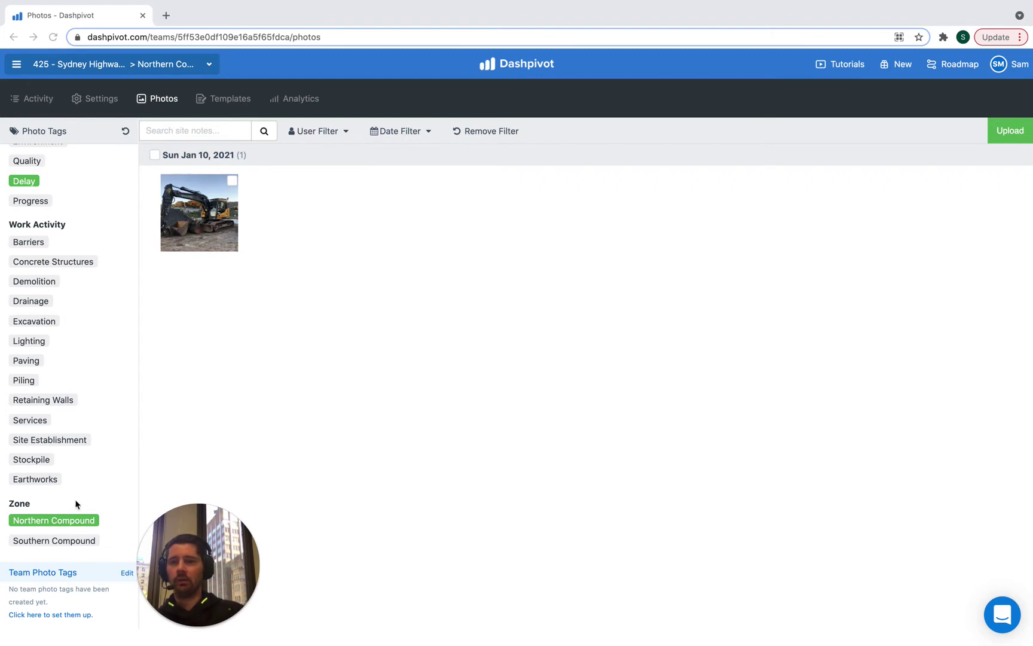
Step: Deselect the Northern Compound and Delay tags and scroll the restored 65-photo grid
{"action": "left_click", "coordinate": [62, 519]}
{"action": "left_click", "coordinate": [24, 182]}
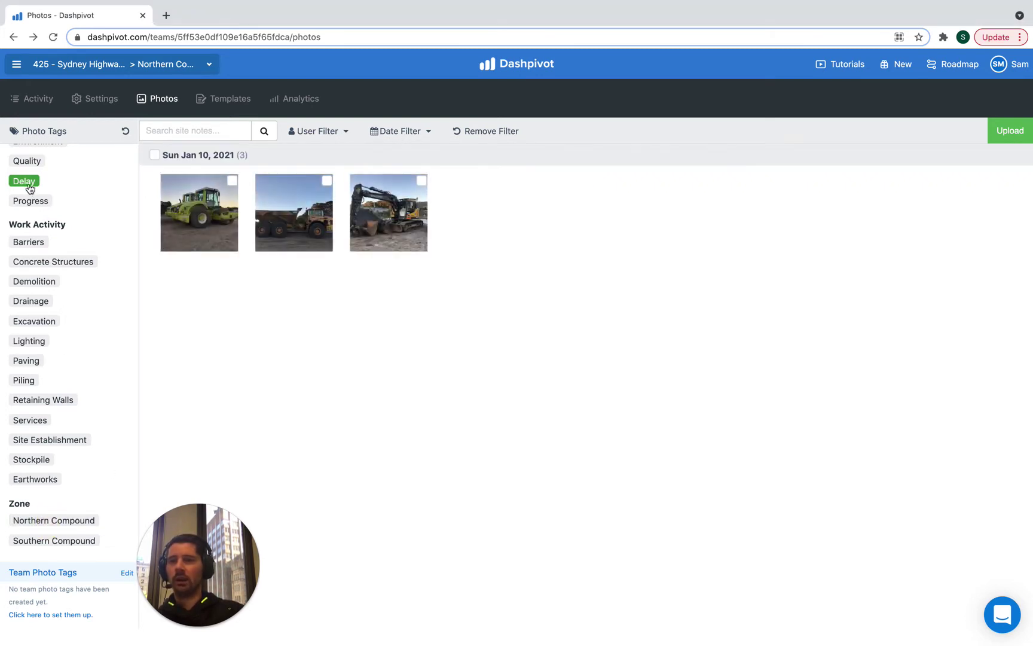
{"action": "scroll", "coordinate": [53, 262], "scroll_direction": "up", "scroll_amount": 2}
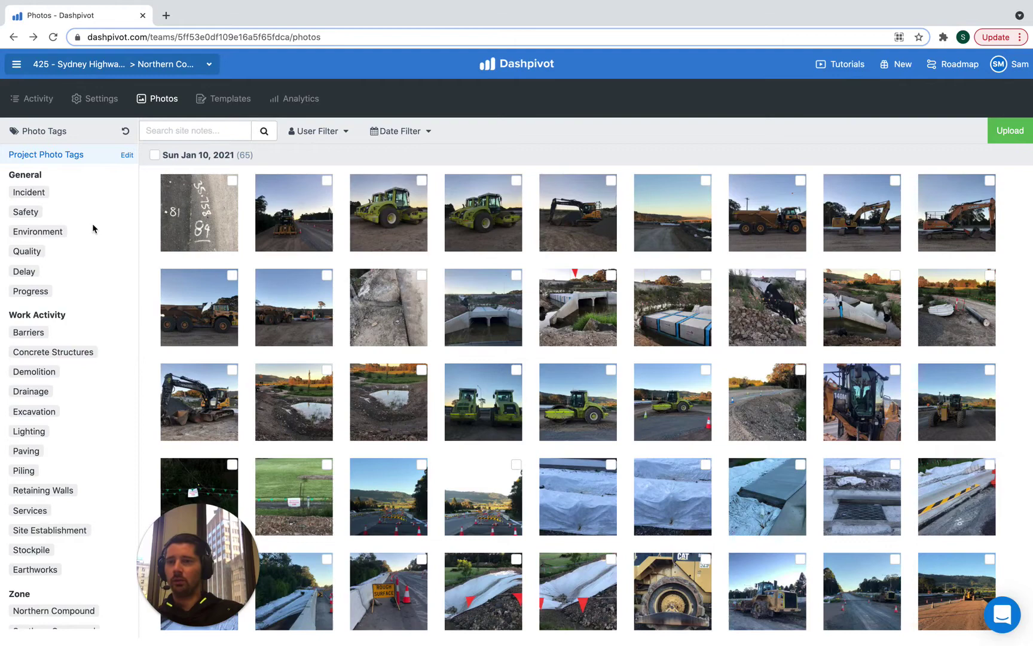
{"action": "scroll", "coordinate": [39, 415], "scroll_direction": "down", "scroll_amount": 1}
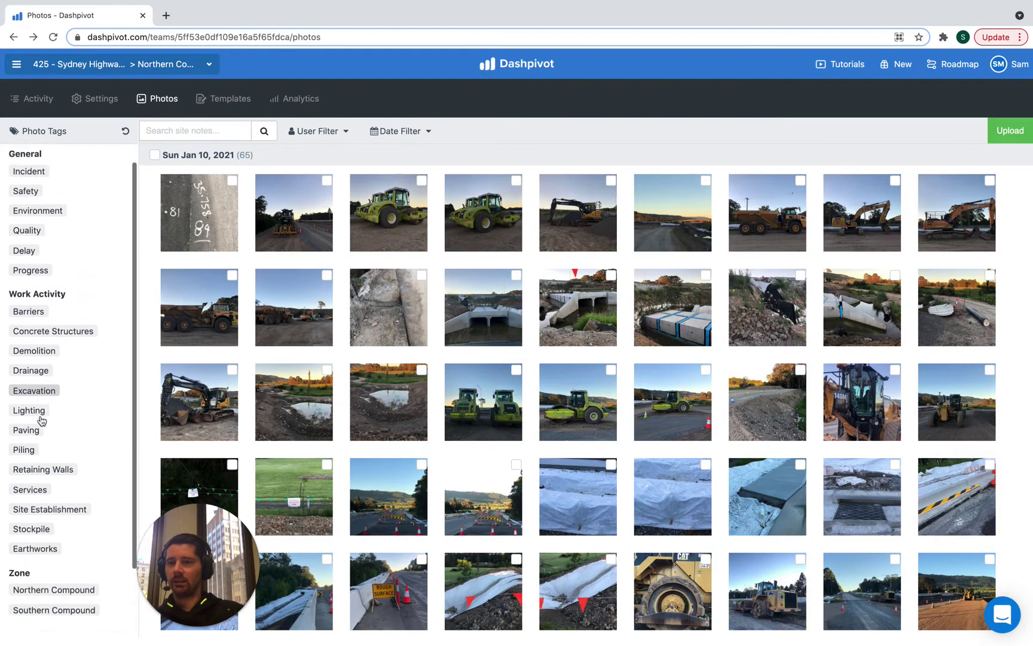
{"action": "scroll", "coordinate": [40, 415], "scroll_direction": "up", "scroll_amount": 1}
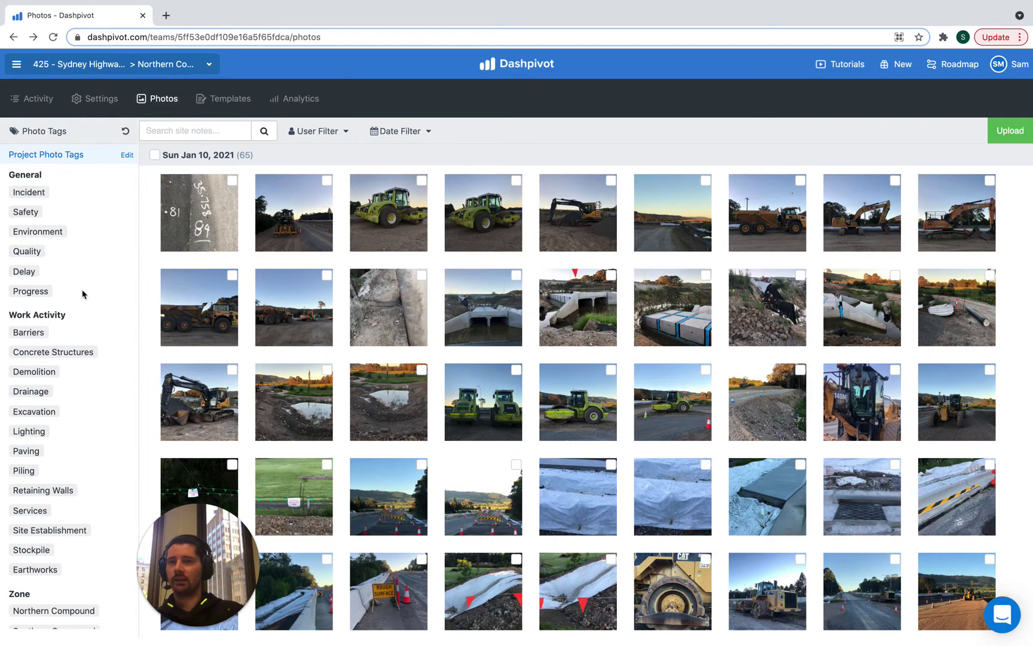
{"action": "scroll", "coordinate": [66, 407], "scroll_direction": "down", "scroll_amount": 2}
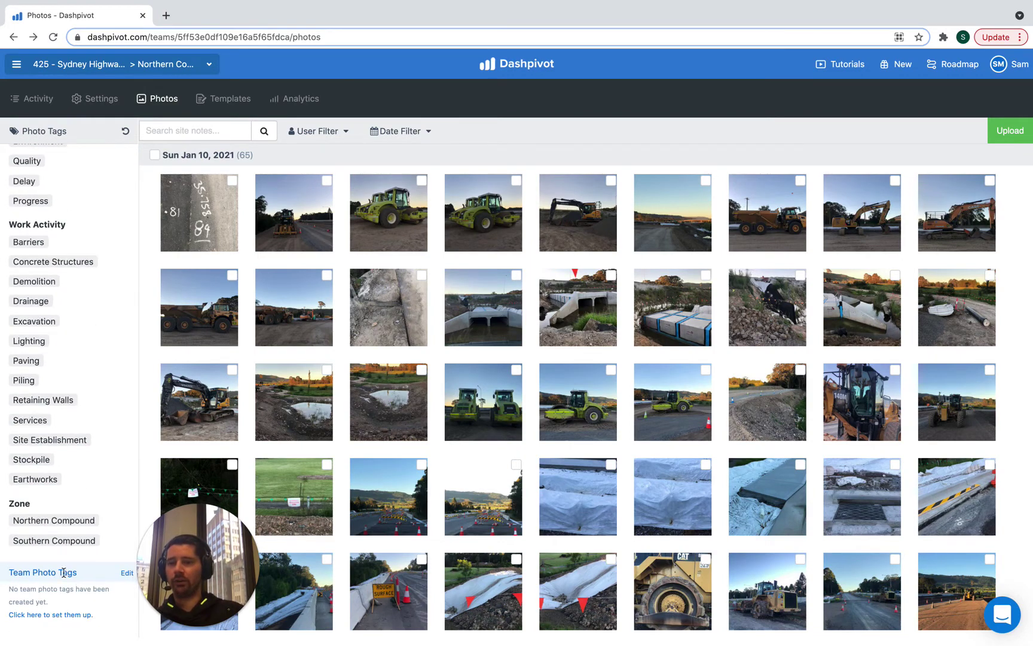
{"action": "scroll", "coordinate": [94, 296], "scroll_direction": "up", "scroll_amount": 2}
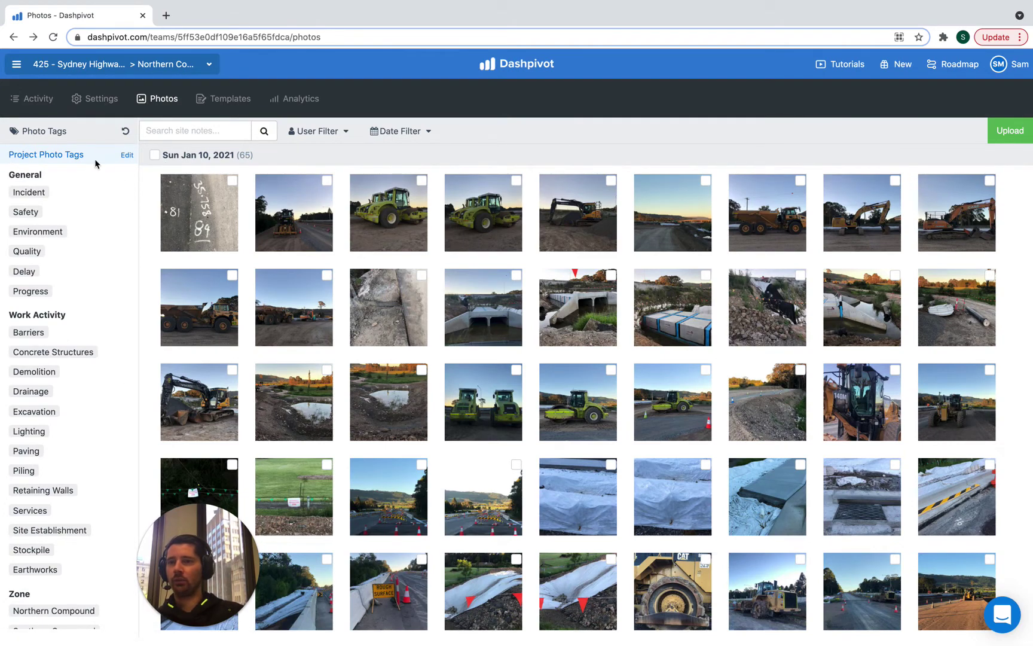
{"action": "left_click", "coordinate": [67, 70]}
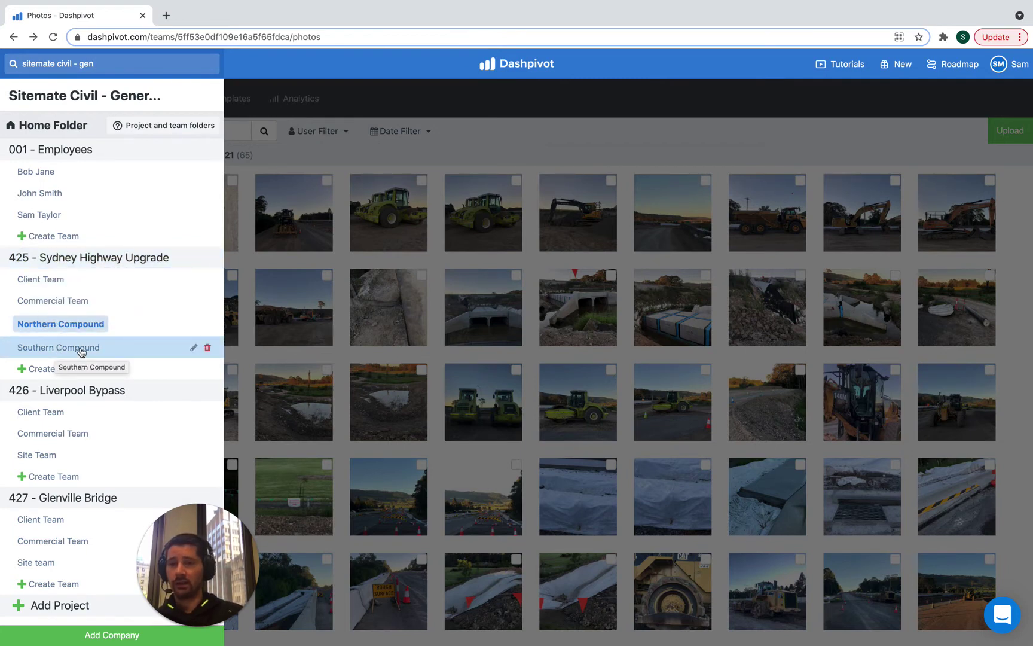
{"action": "left_click", "coordinate": [260, 160]}
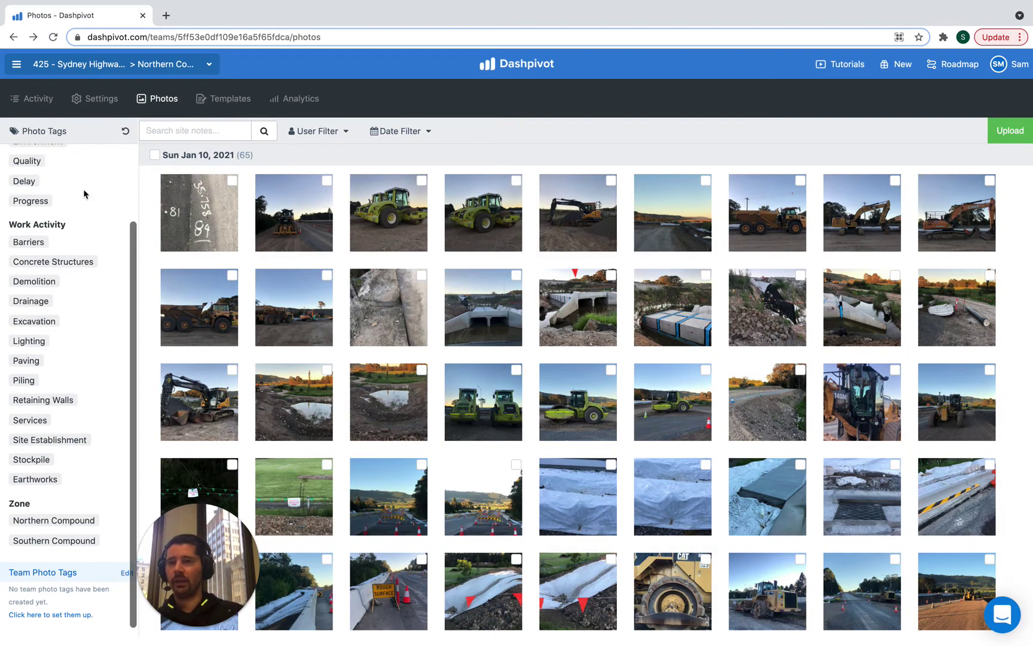
{"action": "left_click", "coordinate": [60, 64]}
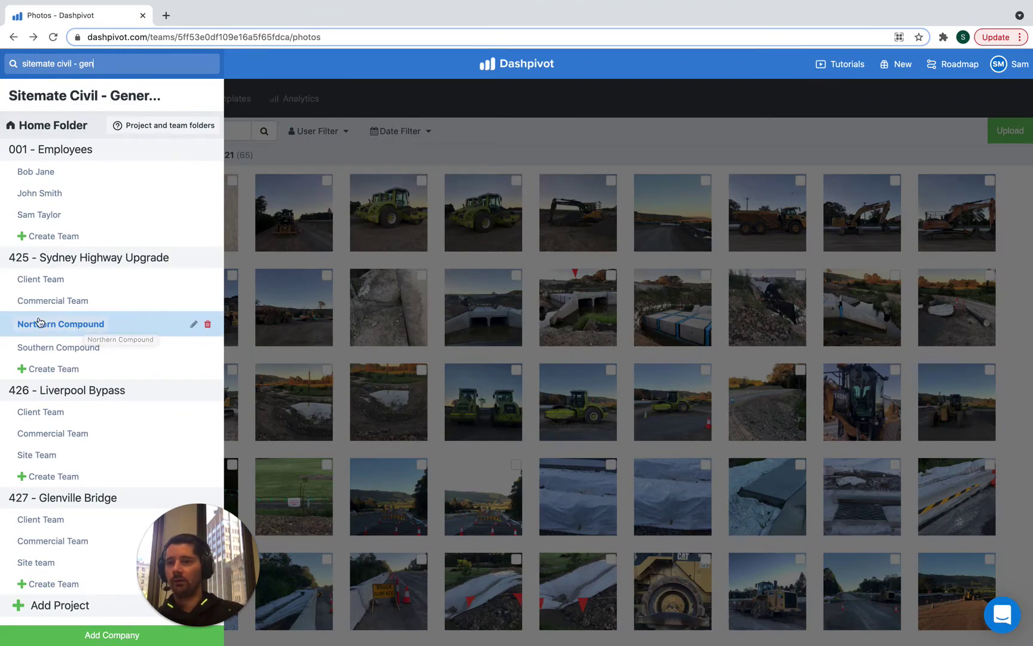
{"action": "left_click", "coordinate": [97, 328]}
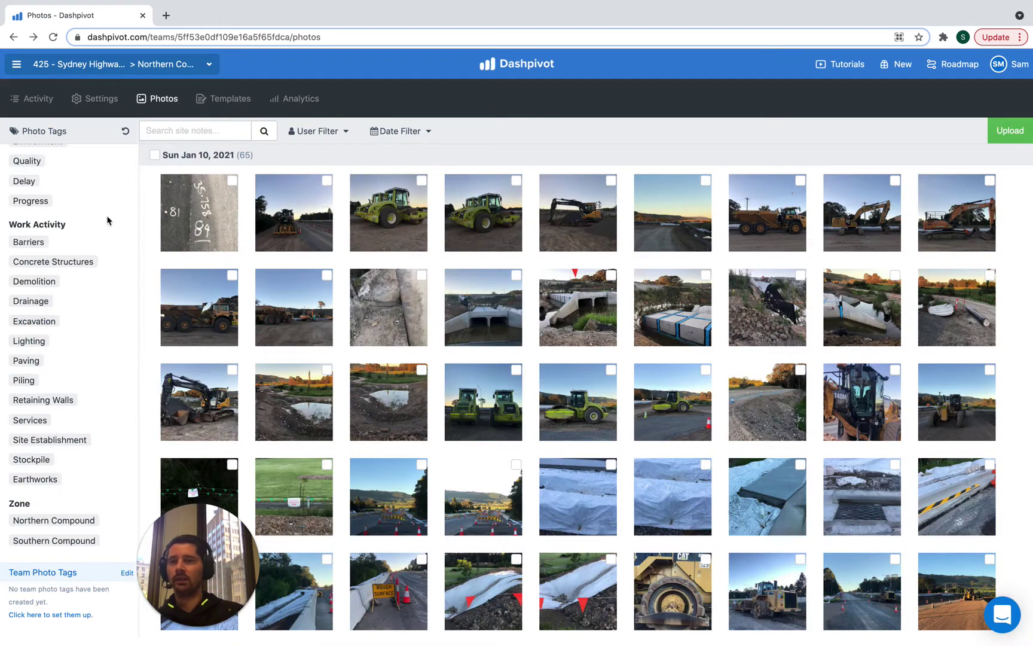
{"action": "scroll", "coordinate": [107, 221], "scroll_direction": "up", "scroll_amount": 3}
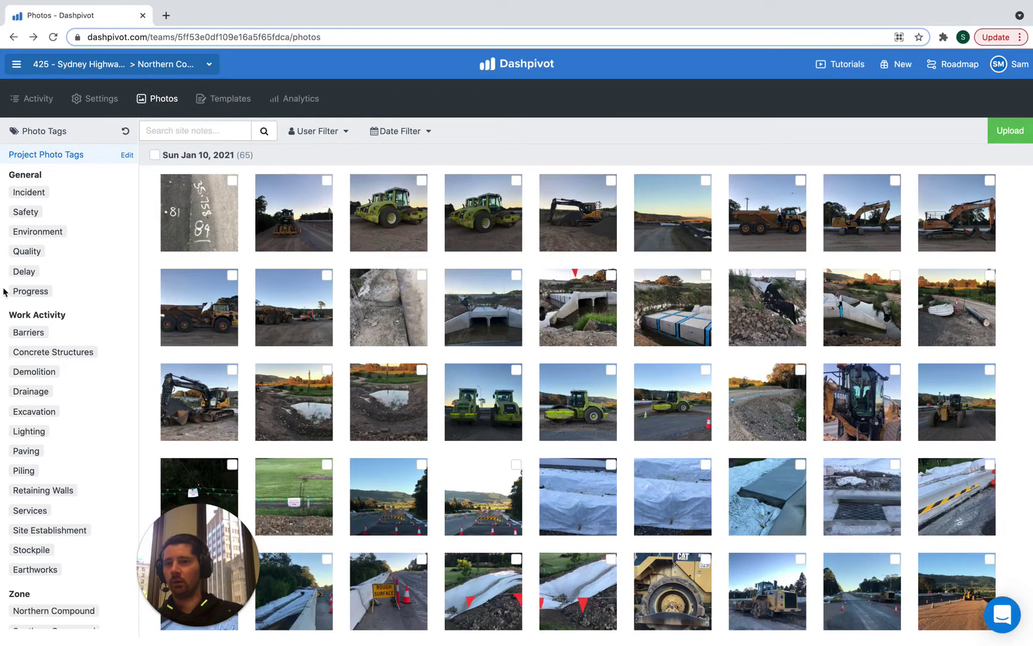
{"action": "scroll", "coordinate": [75, 298], "scroll_direction": "down", "scroll_amount": 3}
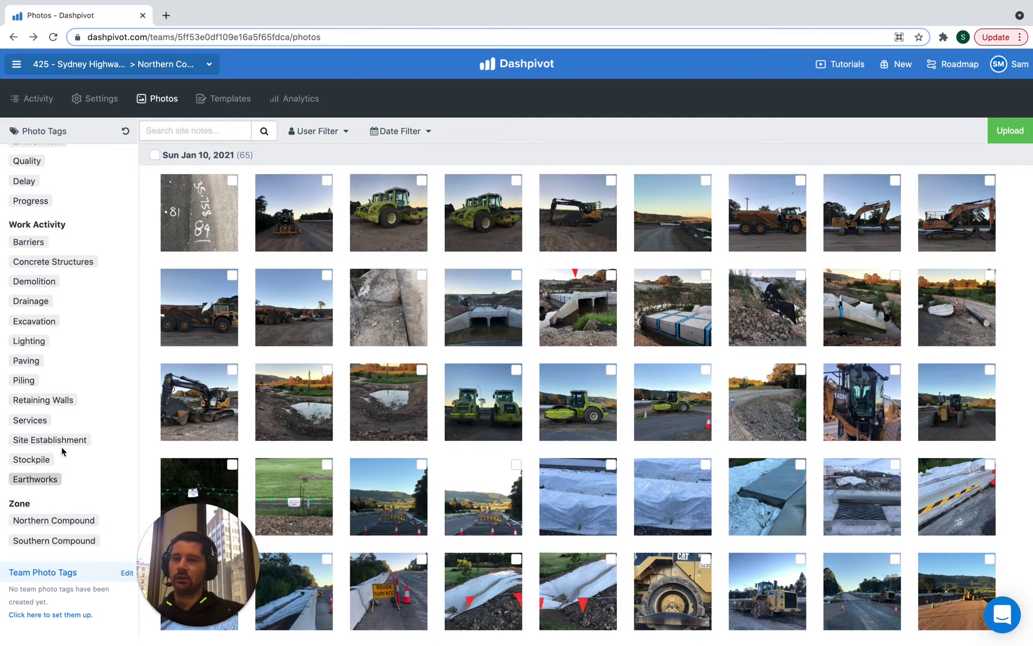
{"action": "scroll", "coordinate": [71, 435], "scroll_direction": "up", "scroll_amount": 3}
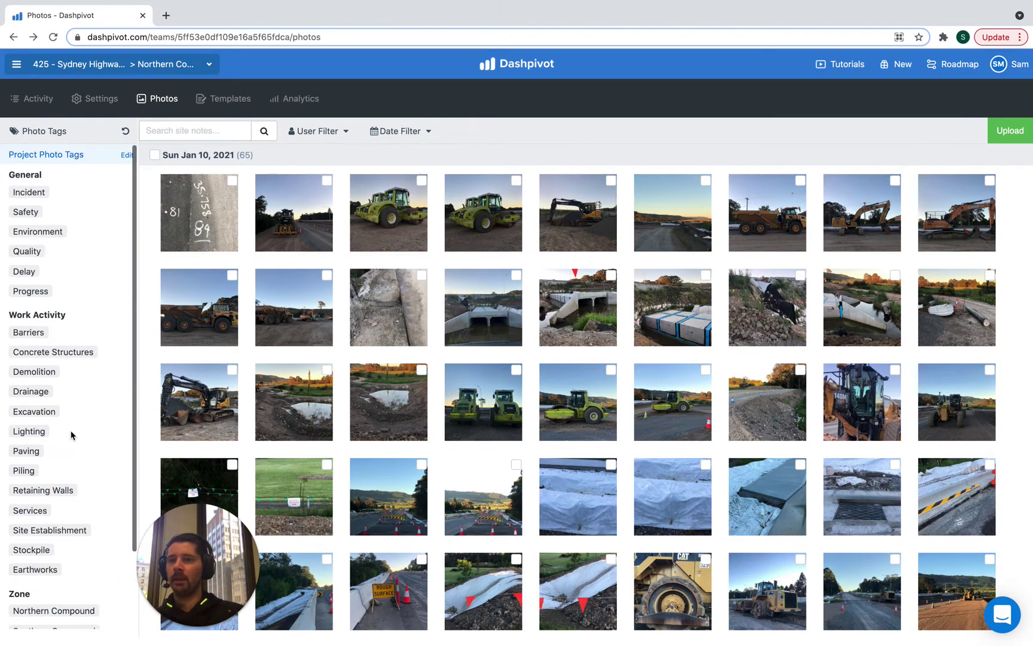
{"action": "scroll", "coordinate": [73, 443], "scroll_direction": "down", "scroll_amount": 3}
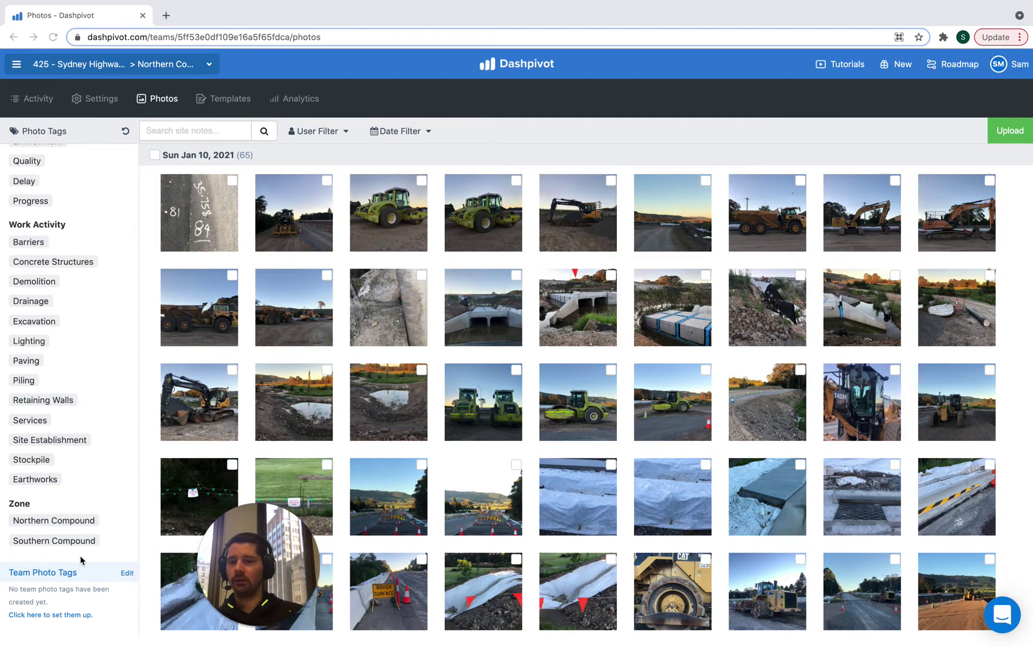
Step: Open the Team Photo Tags settings and collapse Project Photo Tags to reveal the empty team section
{"action": "left_click", "coordinate": [127, 575]}
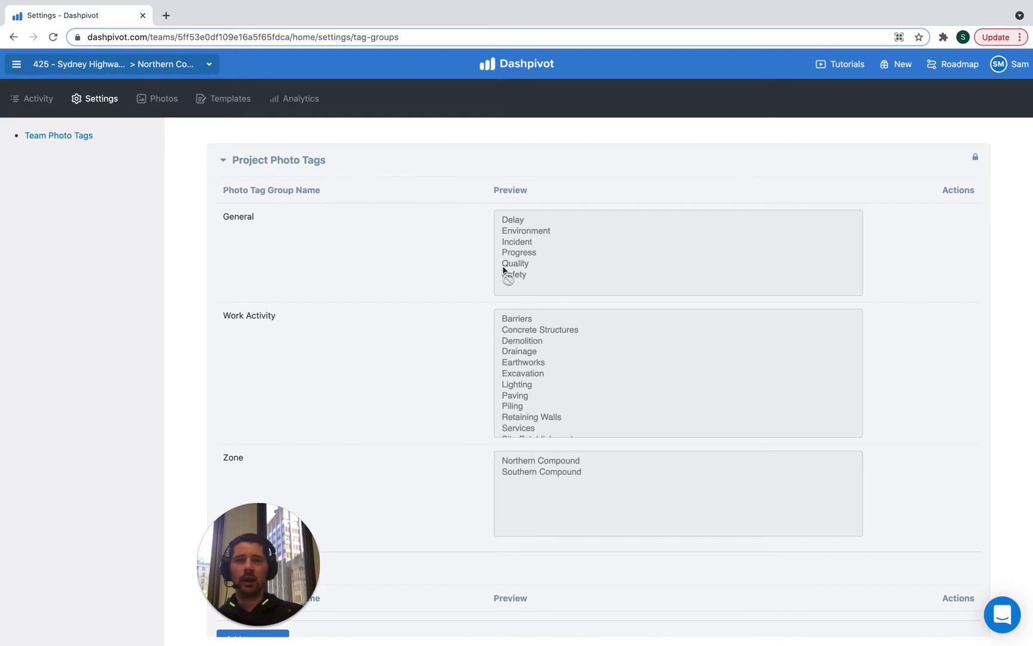
{"action": "left_click", "coordinate": [113, 64]}
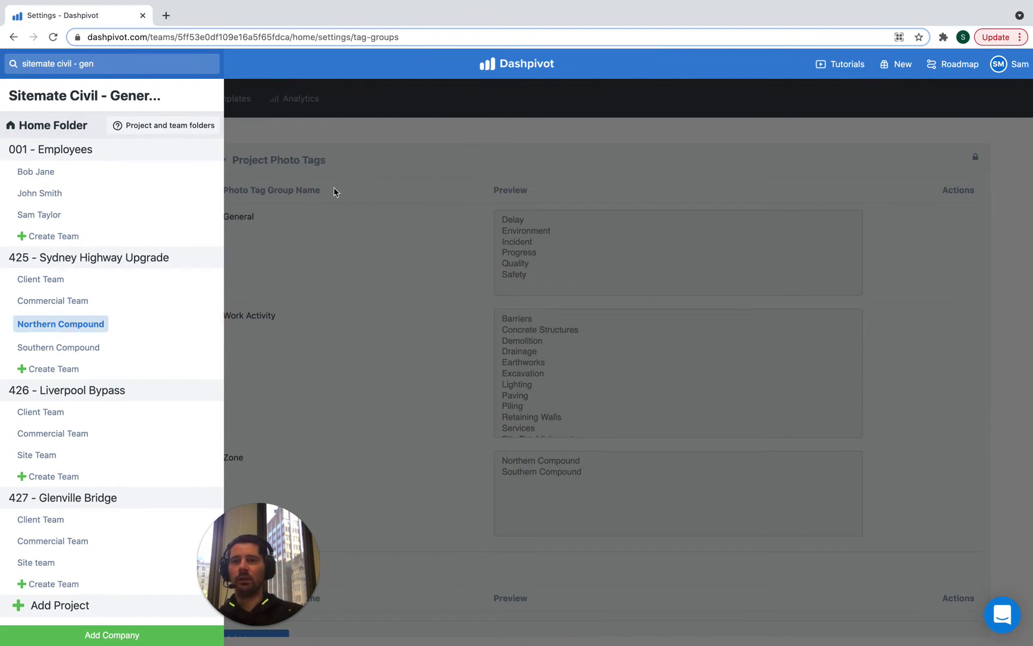
{"action": "left_click", "coordinate": [430, 213]}
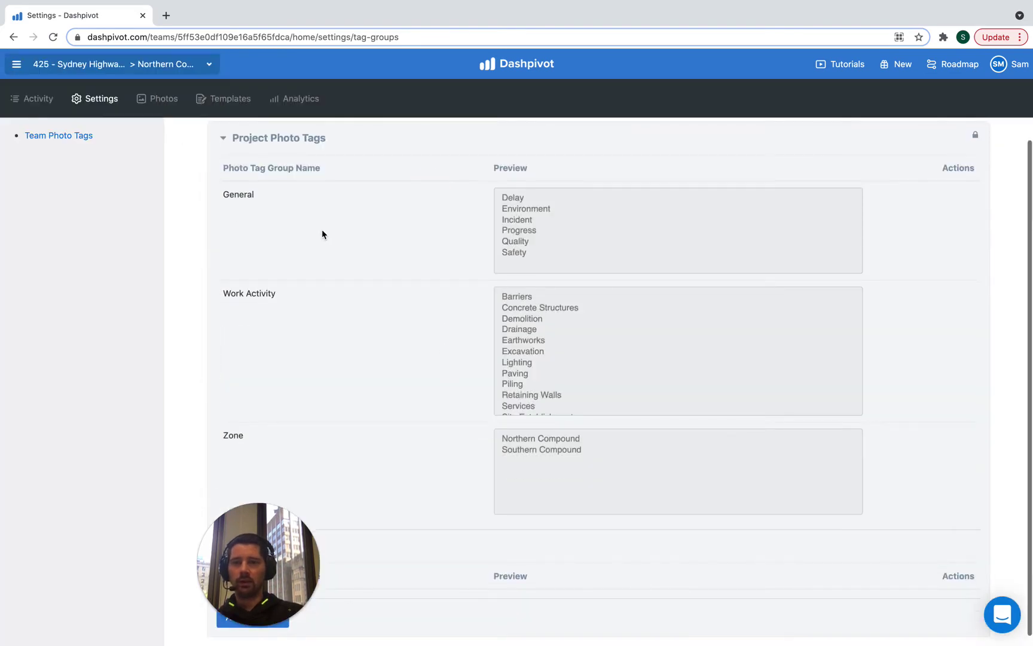
{"action": "left_click", "coordinate": [224, 138]}
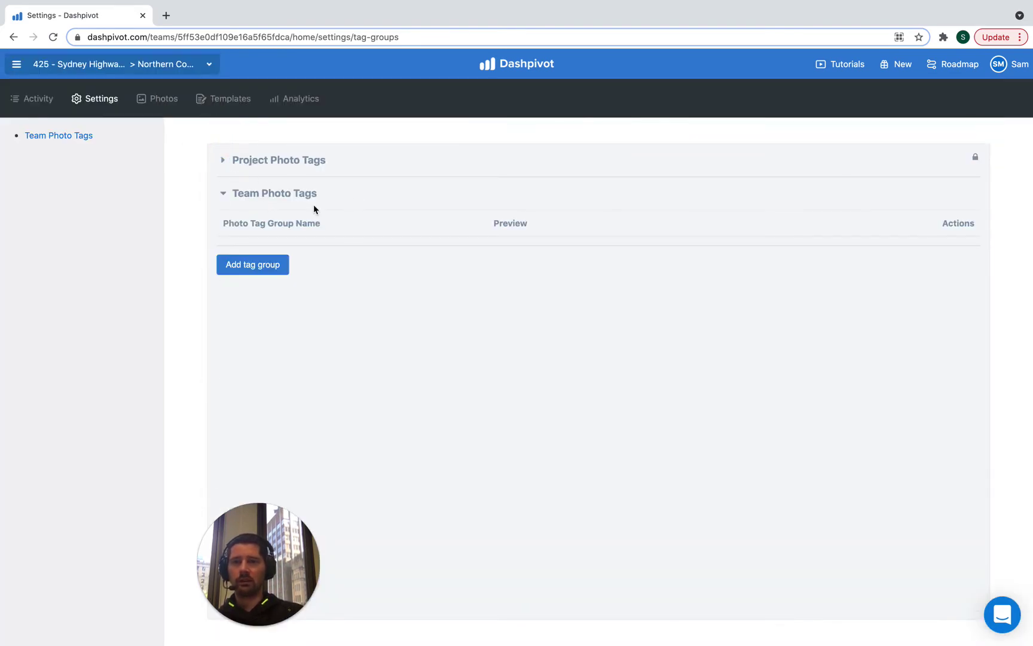
{"action": "left_click_drag", "start_coordinate": [256, 565], "coordinate": [70, 565]}
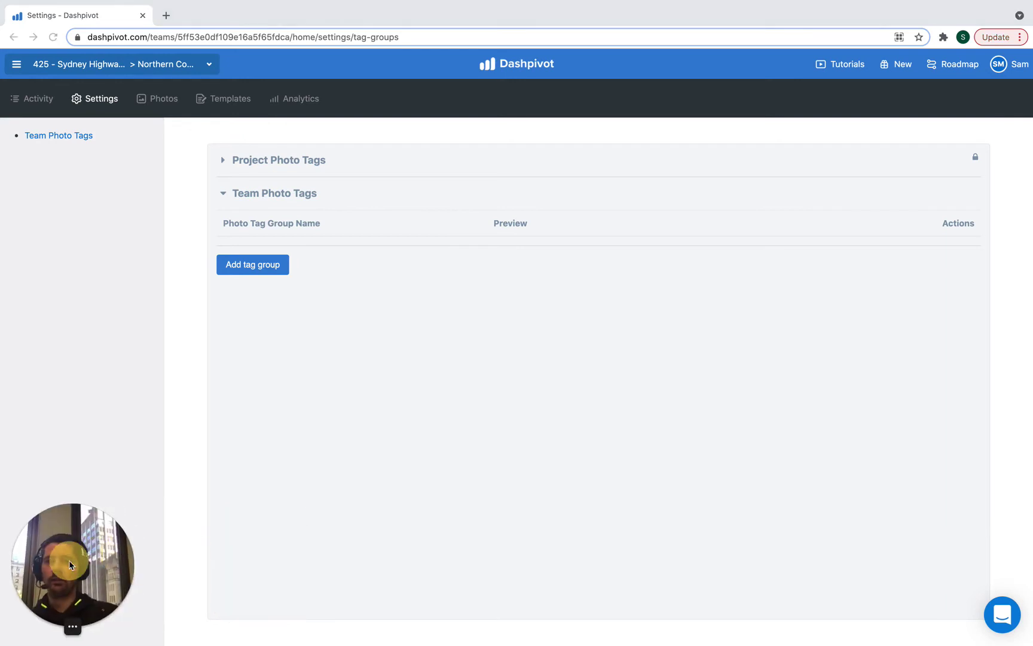
Step: Create the team tag group 'Areas' with tags Area 1, Area 2, Area 3 and Area 4, and save it
{"action": "left_click", "coordinate": [248, 264]}
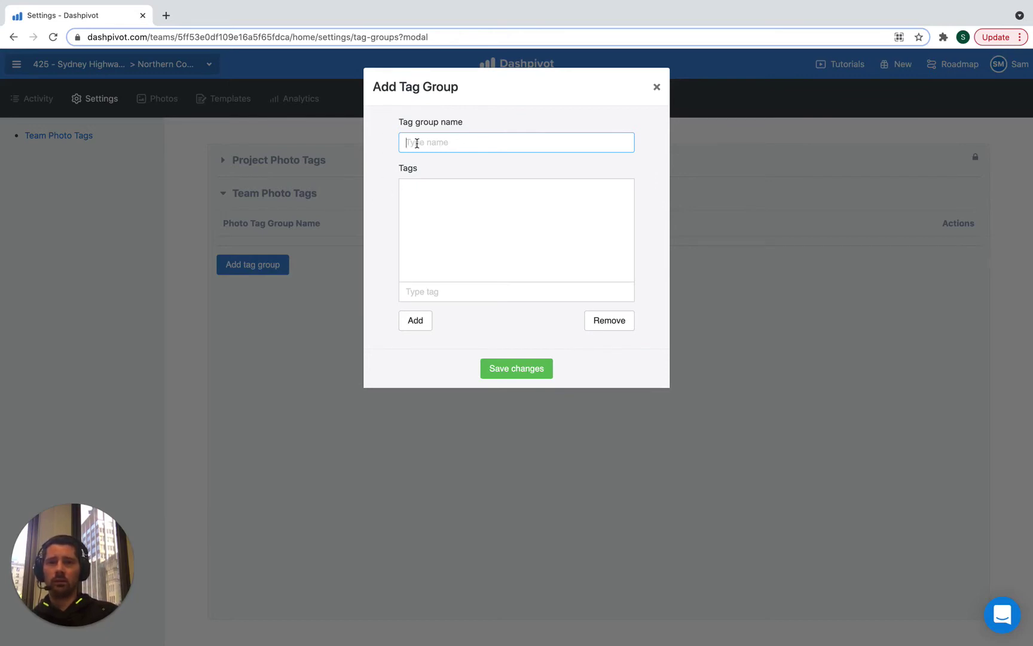
{"action": "type", "text": "Areas"}
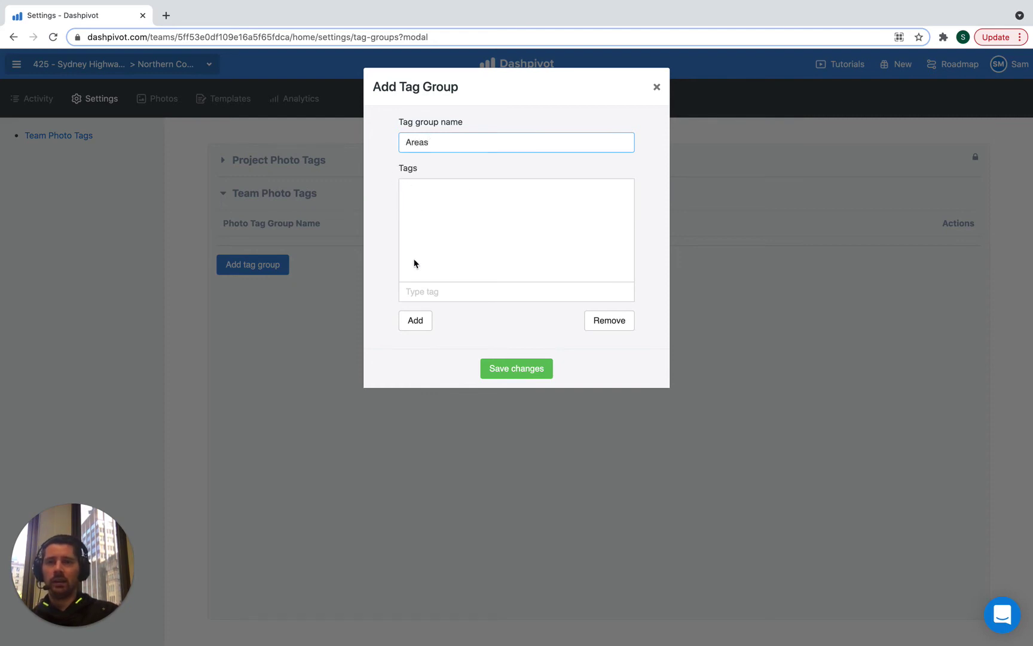
{"action": "left_click", "coordinate": [409, 291]}
{"action": "type", "text": "Area 1"}
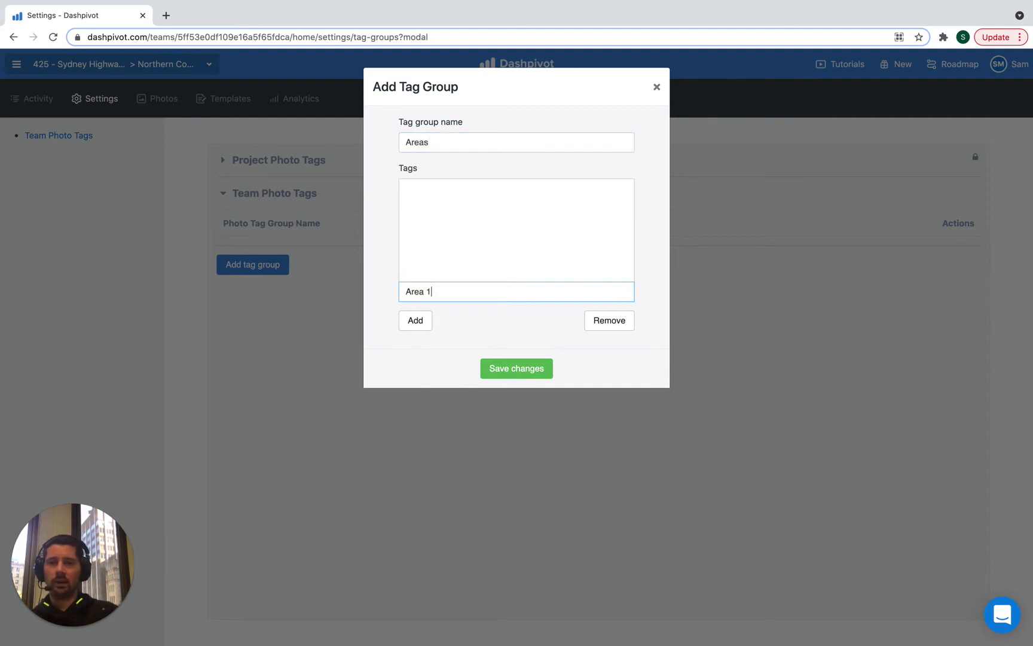
{"action": "key", "text": "Return"}
{"action": "type", "text": "Area 2"}
{"action": "key", "text": "Return"}
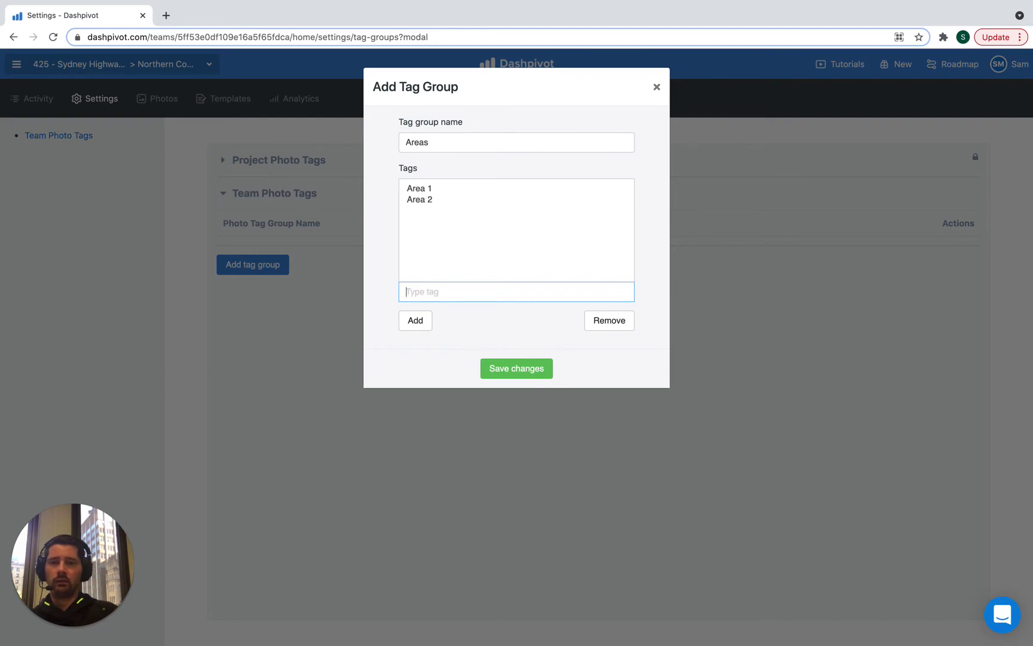
{"action": "type", "text": "Area 3"}
{"action": "key", "text": "Return"}
{"action": "type", "text": "A"}
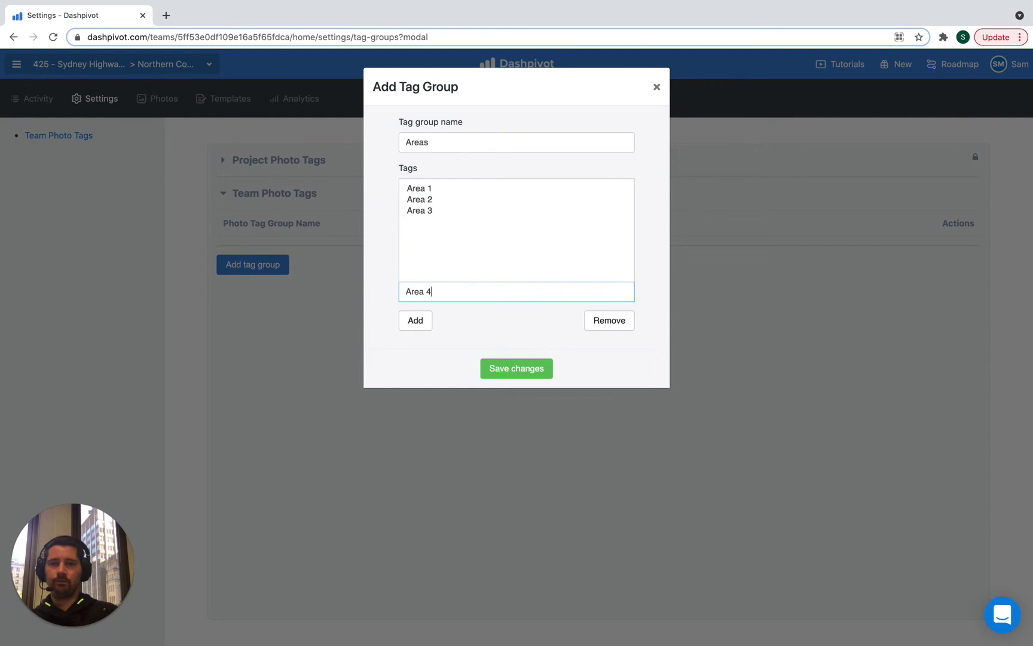
{"action": "type", "text": "rea 4"}
{"action": "key", "text": "Return"}
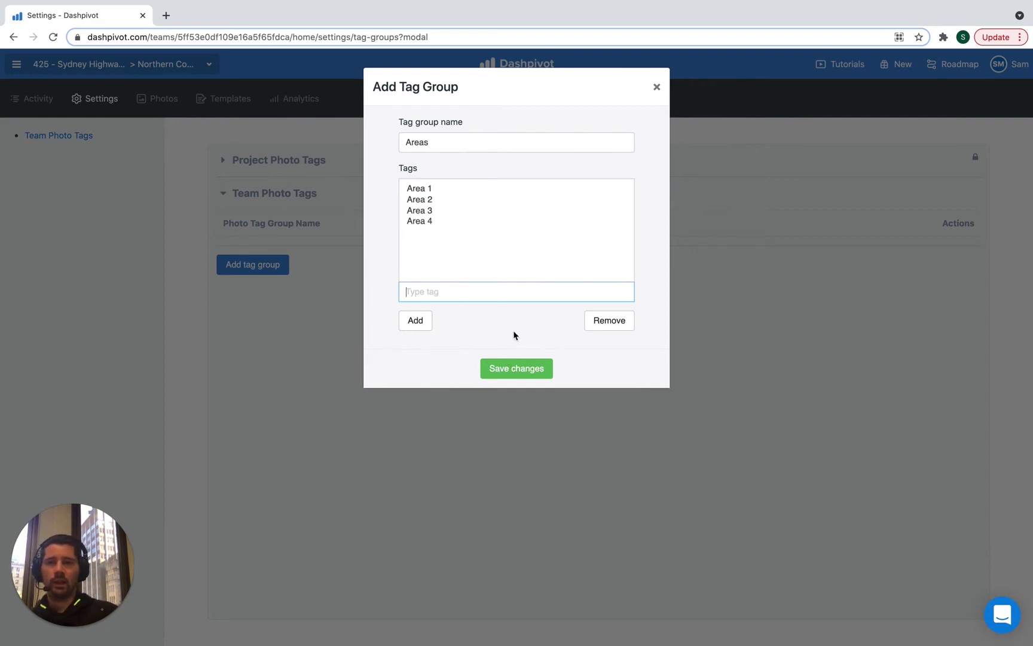
{"action": "left_click", "coordinate": [515, 368]}
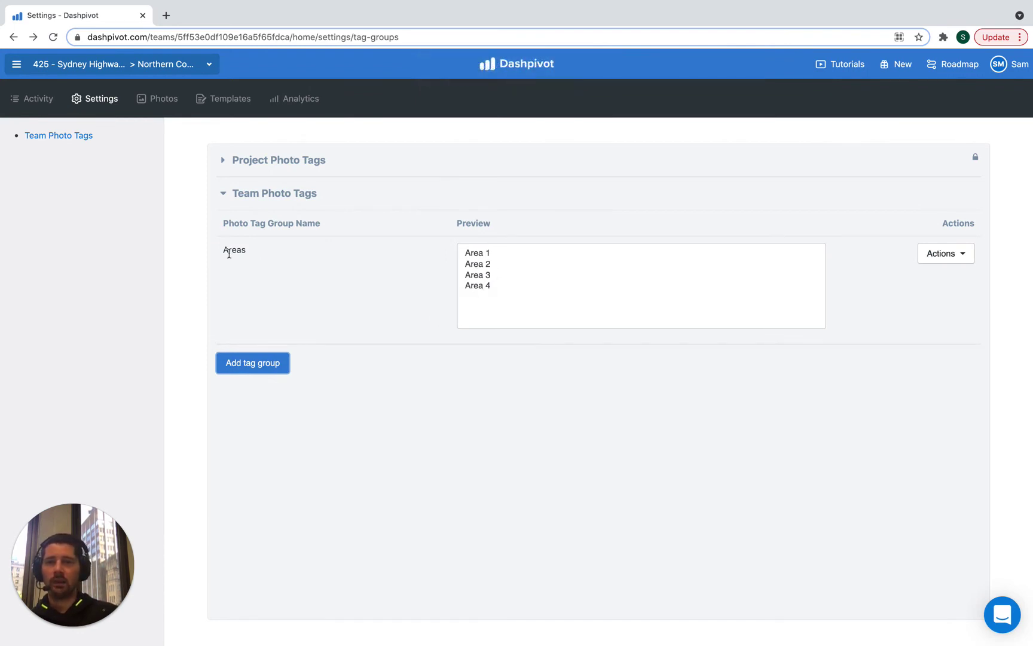
Step: Open and then dismiss the Actions options for the Areas group
{"action": "left_click", "coordinate": [960, 256]}
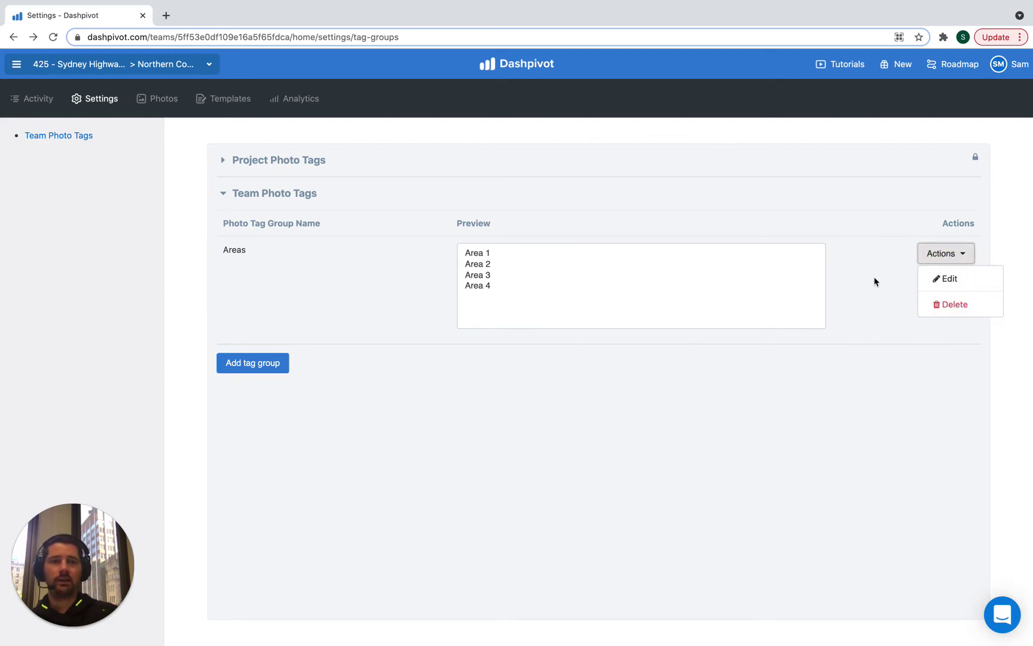
{"action": "left_click", "coordinate": [842, 273]}
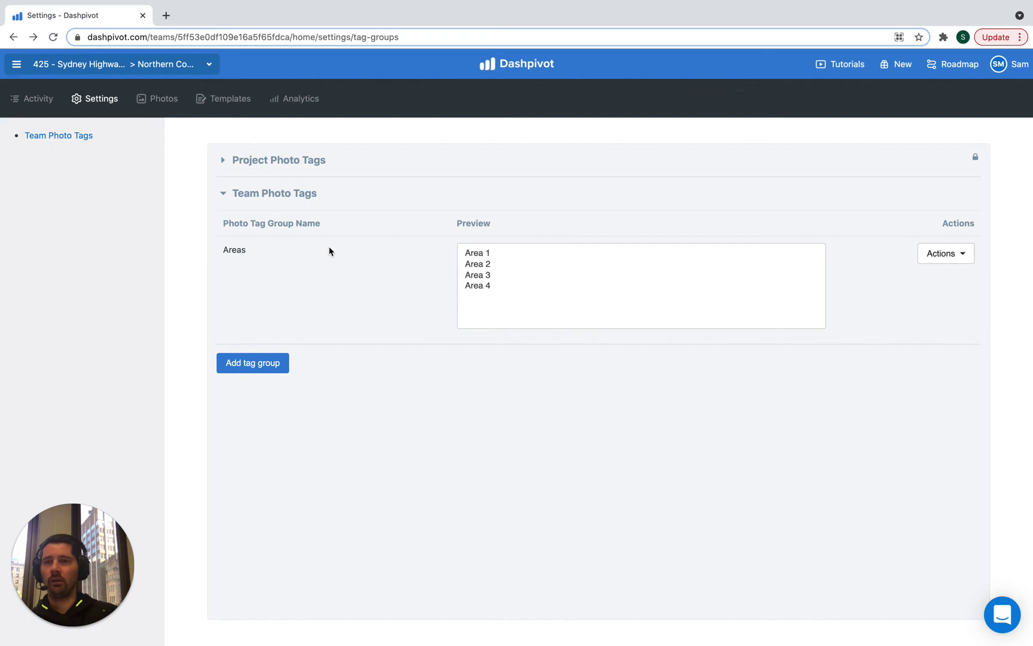
Step: Go back to the Photos gallery and scroll the tag sidebar to find the Areas tags
{"action": "left_click", "coordinate": [161, 99]}
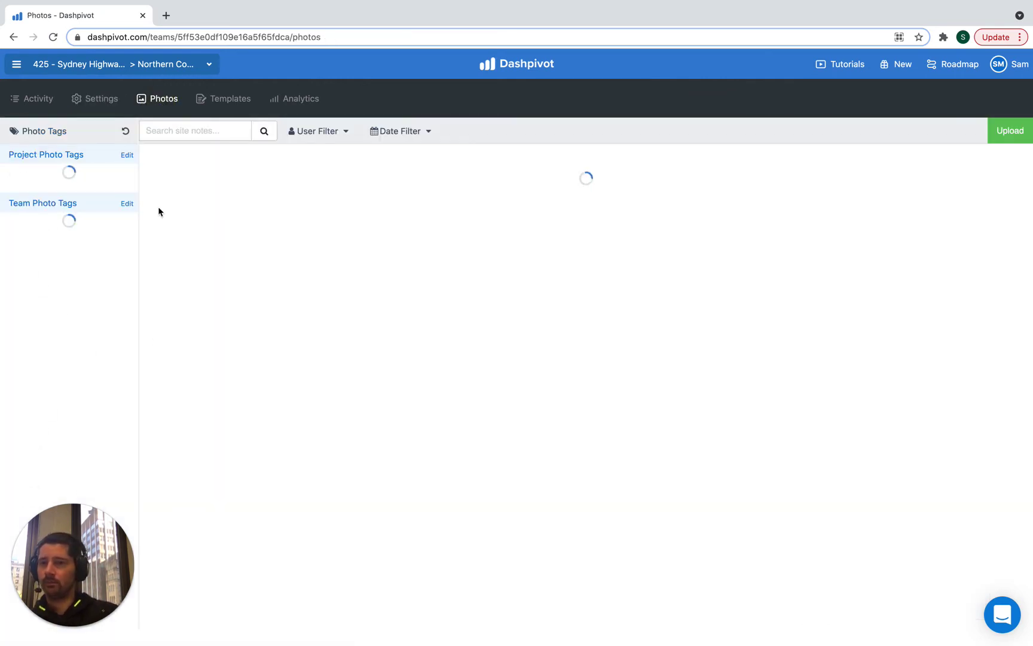
{"action": "scroll", "coordinate": [60, 443], "scroll_direction": "down", "scroll_amount": 3}
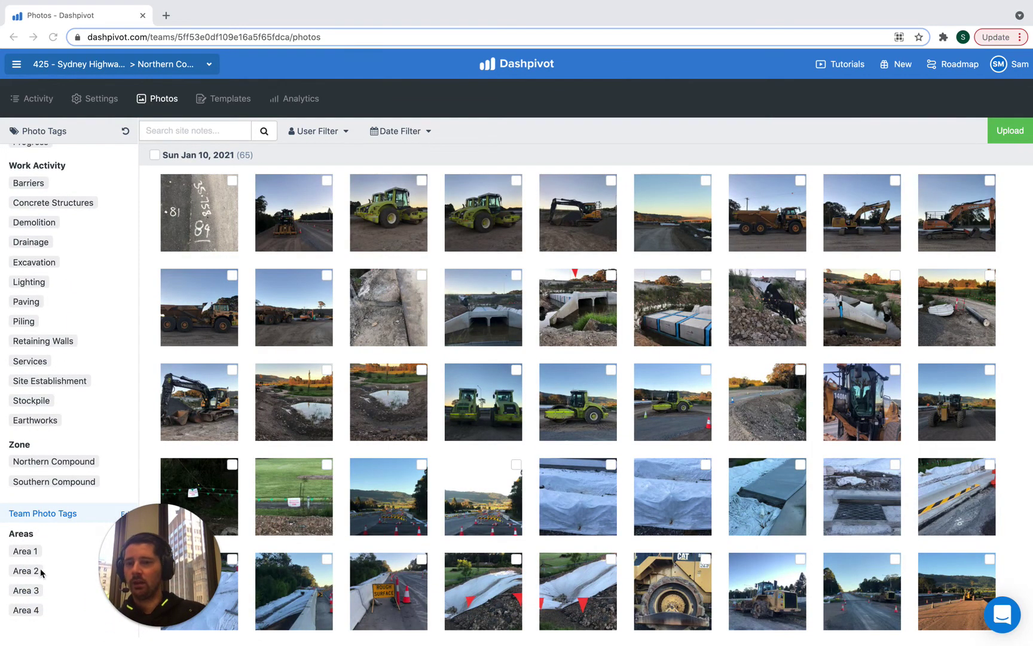
{"action": "scroll", "coordinate": [48, 478], "scroll_direction": "up", "scroll_amount": 3}
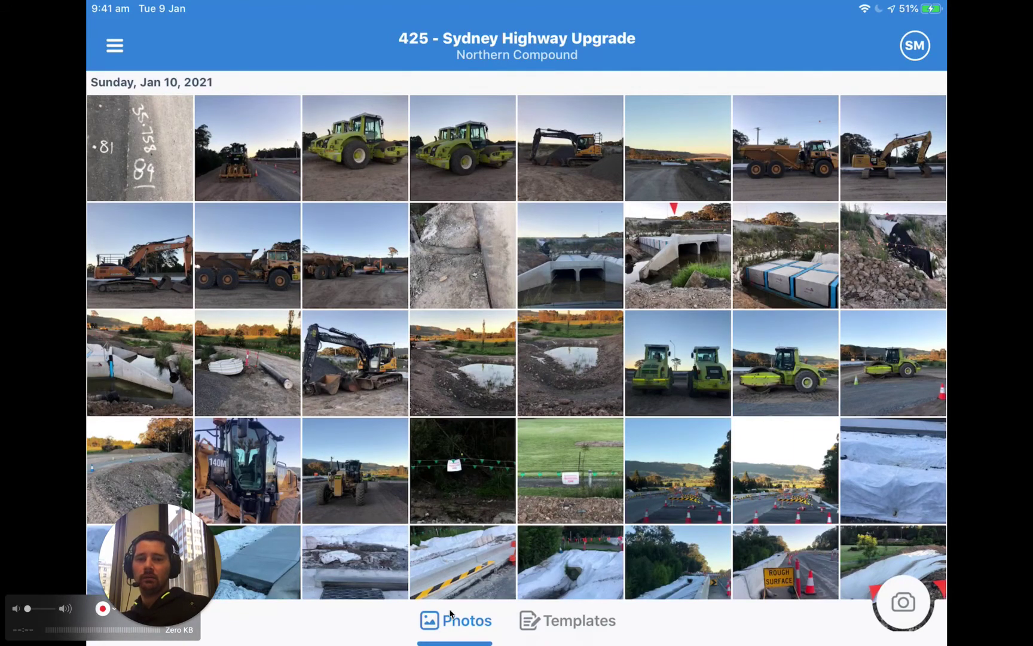
Step: Take a photo of a boot and mark its toe with a red circle and arrow
{"action": "left_click", "coordinate": [912, 610]}
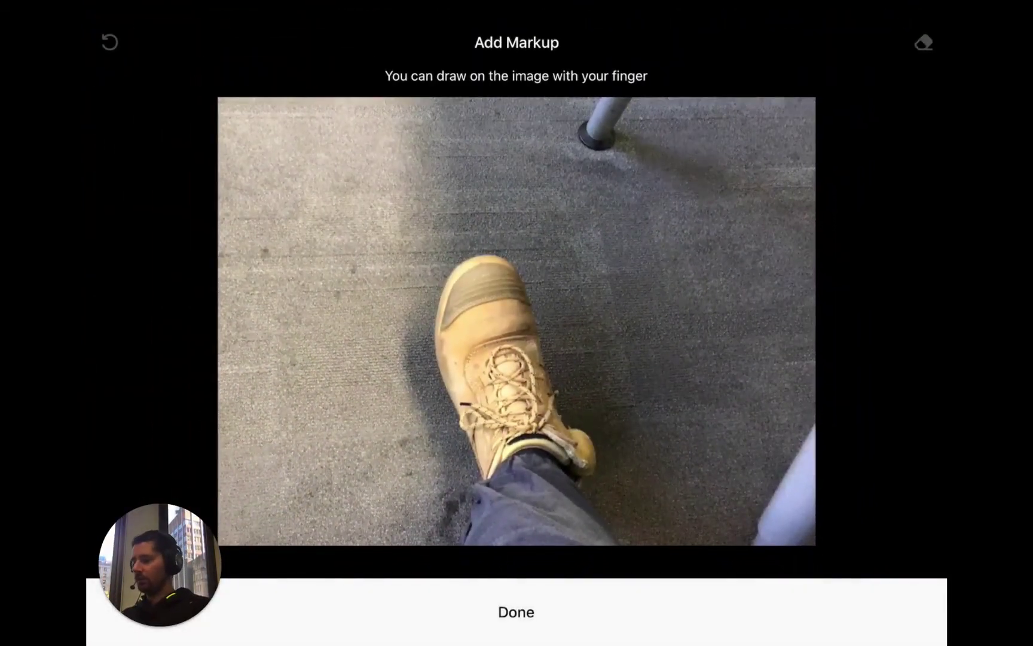
{"action": "mouse_move", "coordinate": [518, 238]}
{"action": "left_mouse_down"}
{"action": "mouse_move", "coordinate": [411, 306]}
{"action": "mouse_move", "coordinate": [516, 242]}
{"action": "left_mouse_up"}
{"action": "left_click_drag", "start_coordinate": [716, 161], "coordinate": [568, 244]}
{"action": "left_click_drag", "start_coordinate": [597, 192], "coordinate": [611, 242]}
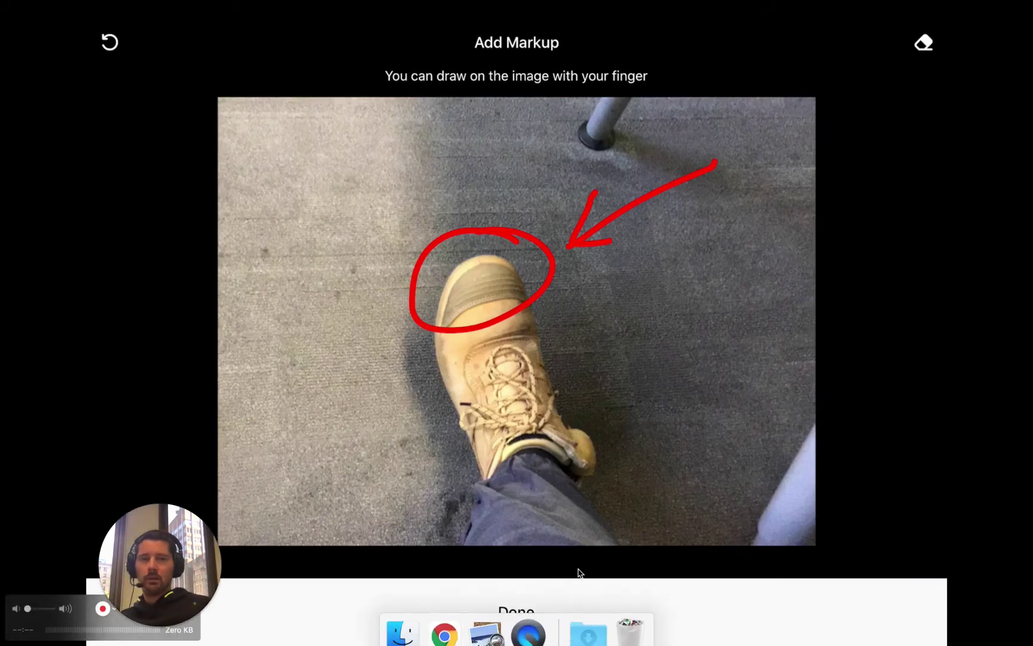
{"action": "left_click", "coordinate": [515, 612]}
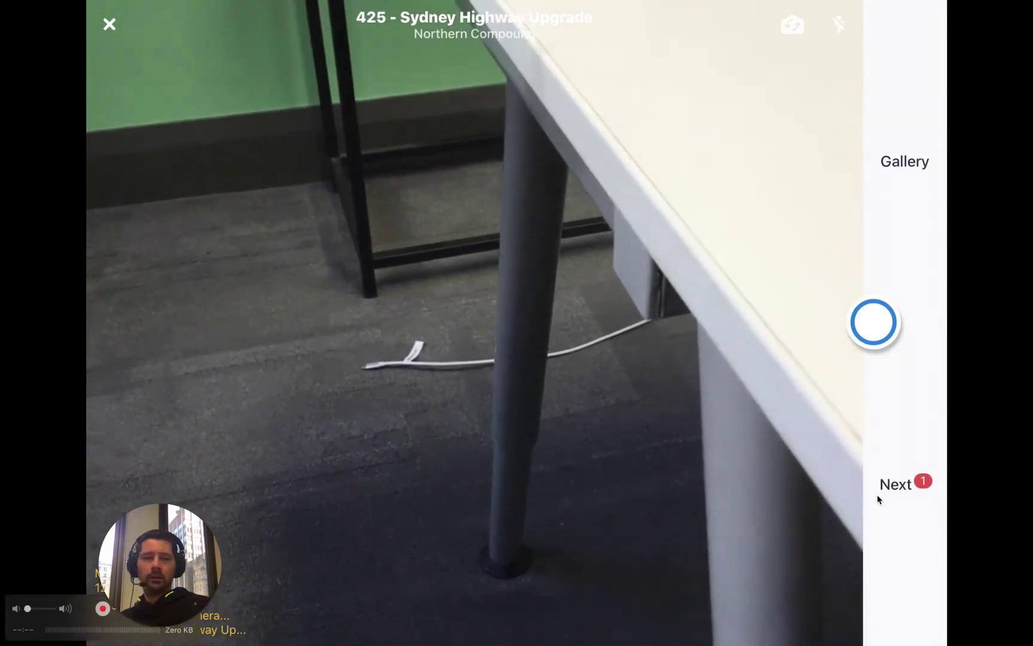
Step: Add the site note 'Boot' to the captured photo
{"action": "left_click", "coordinate": [915, 504]}
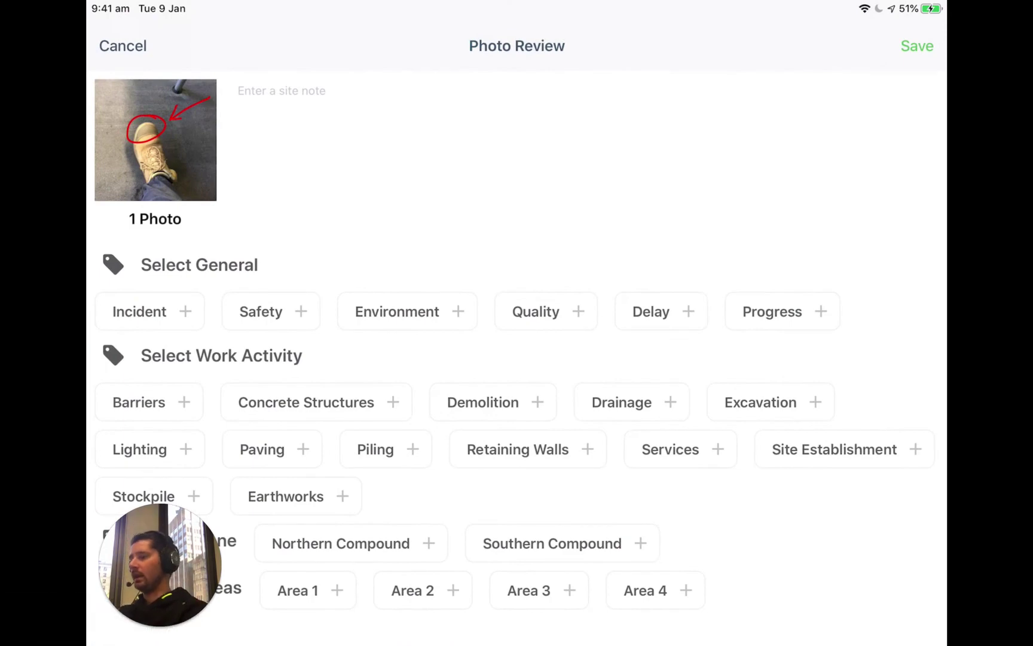
{"action": "left_click", "coordinate": [256, 94]}
{"action": "type", "text": "Boot"}
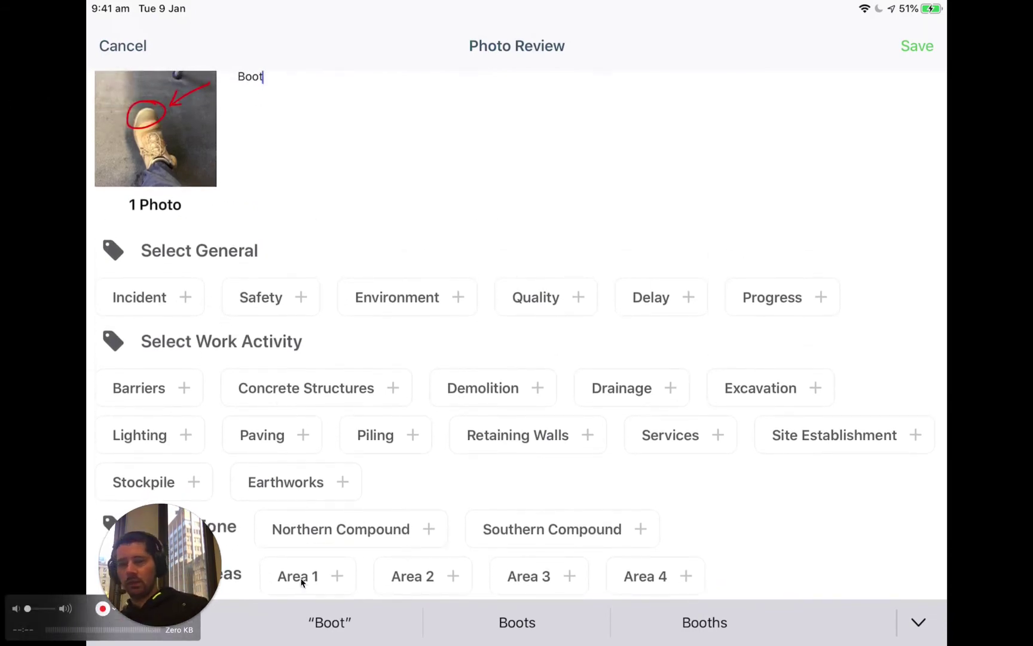
{"action": "left_click_drag", "start_coordinate": [163, 626], "coordinate": [951, 623]}
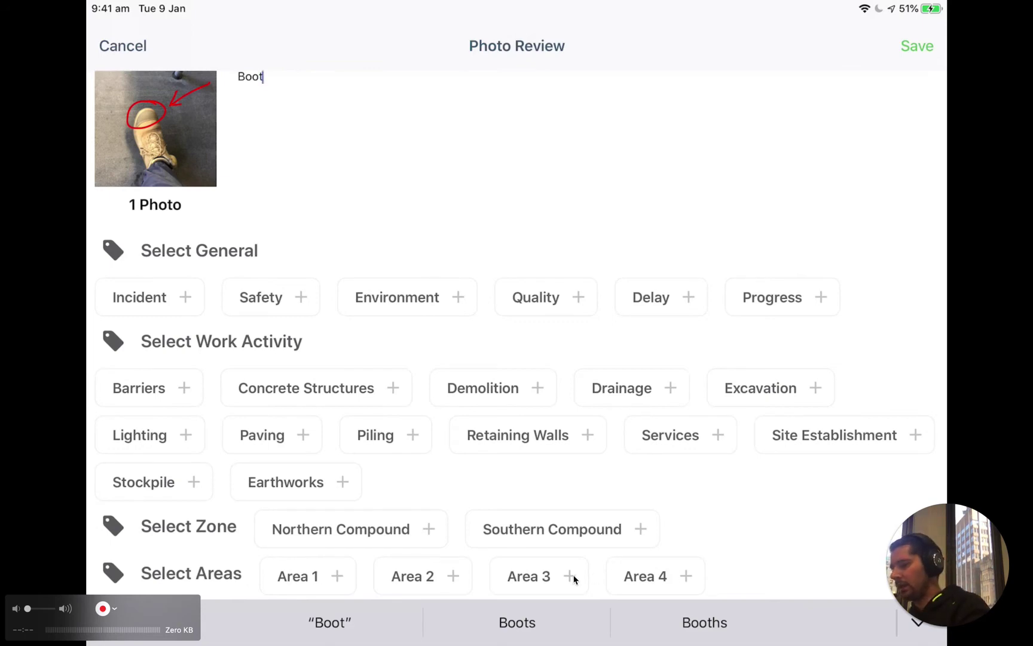
Step: Tag the boot photo with Area 1, Demolition and Safety
{"action": "left_click", "coordinate": [308, 576]}
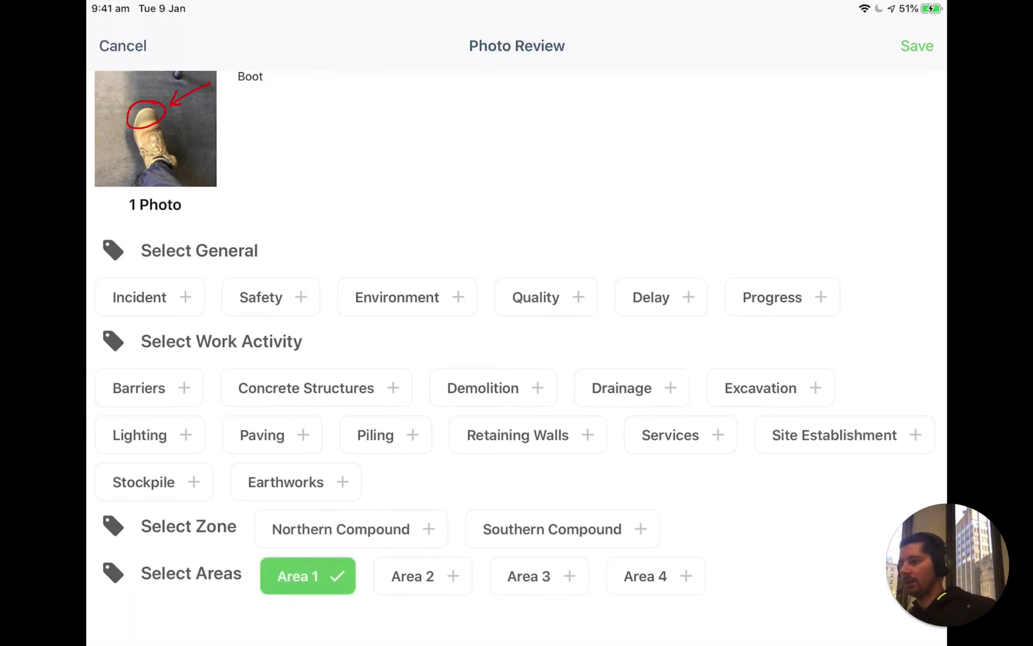
{"action": "left_click", "coordinate": [484, 402]}
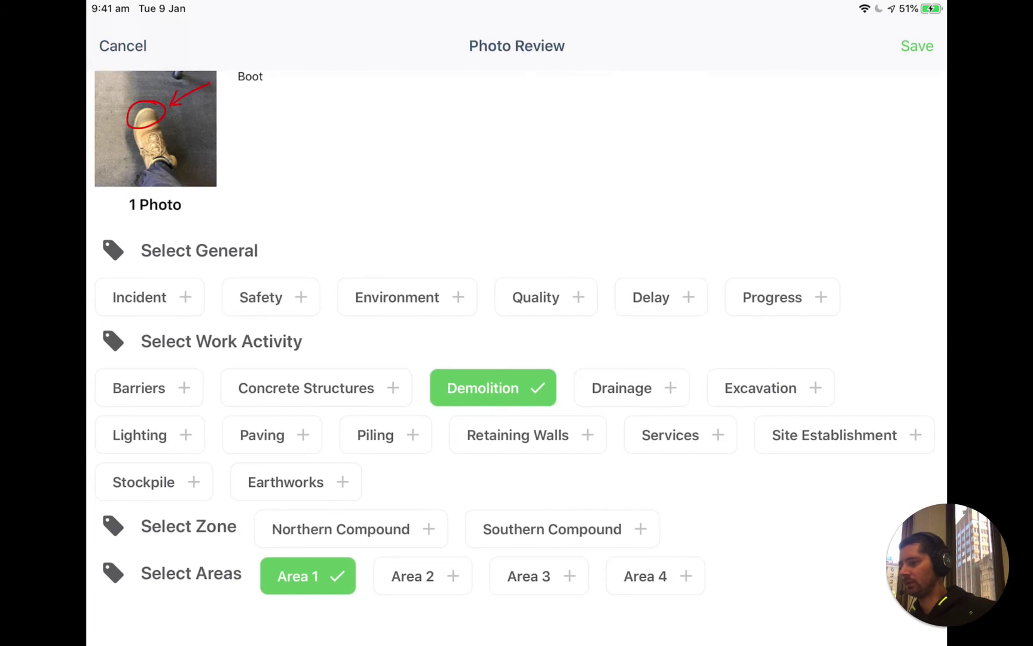
{"action": "left_click", "coordinate": [274, 304]}
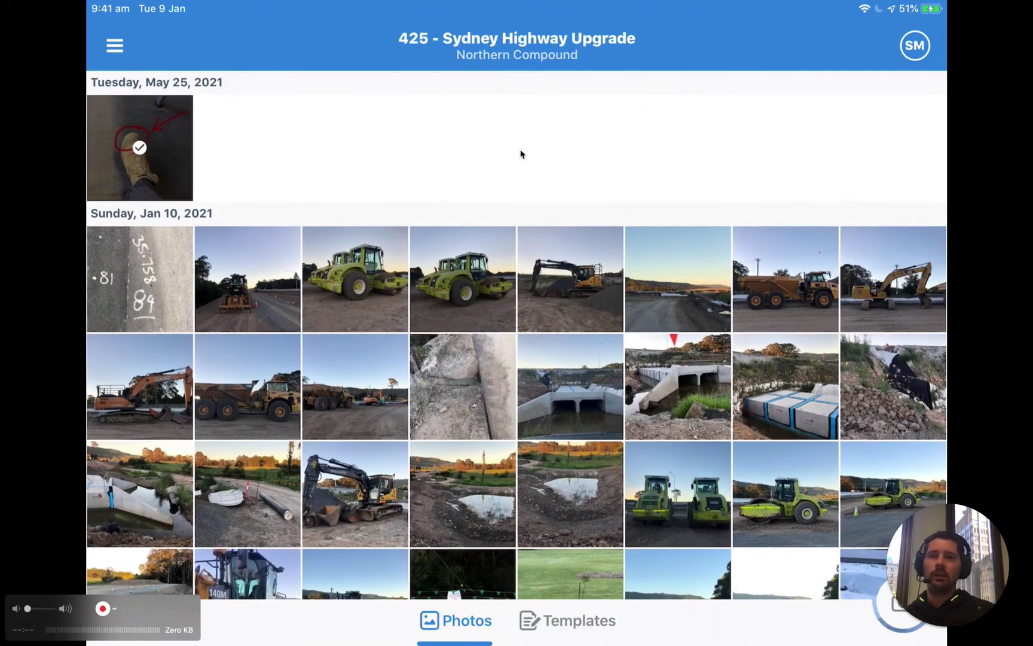
Step: In the web gallery, filter photos by the Area 1 tag, then clear that filter
{"action": "key", "text": "ctrl+Left"}
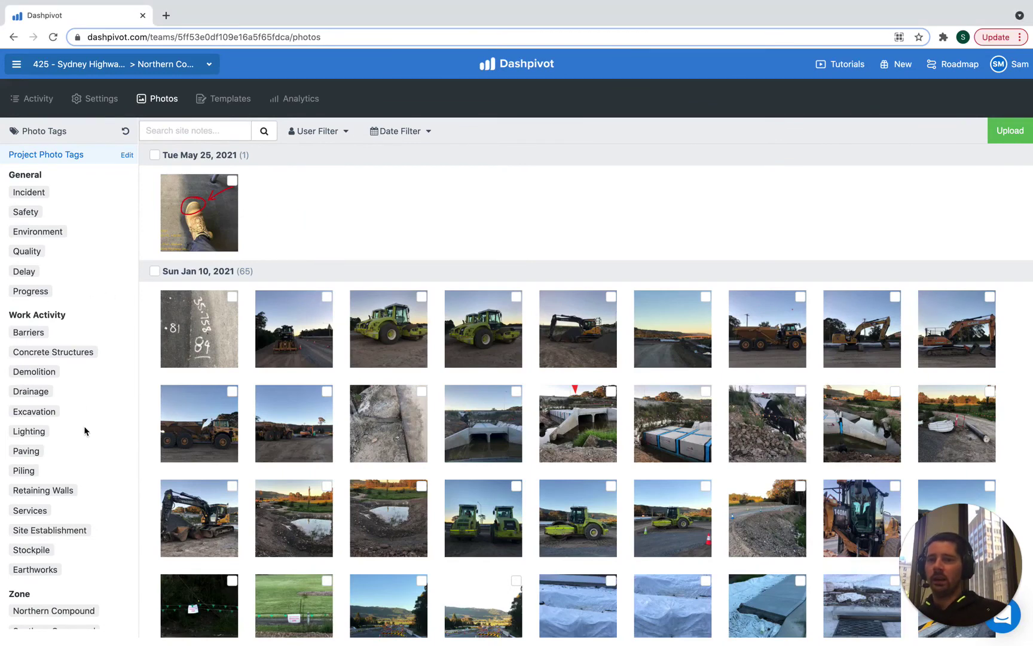
{"action": "scroll", "coordinate": [84, 429], "scroll_direction": "down", "scroll_amount": 5}
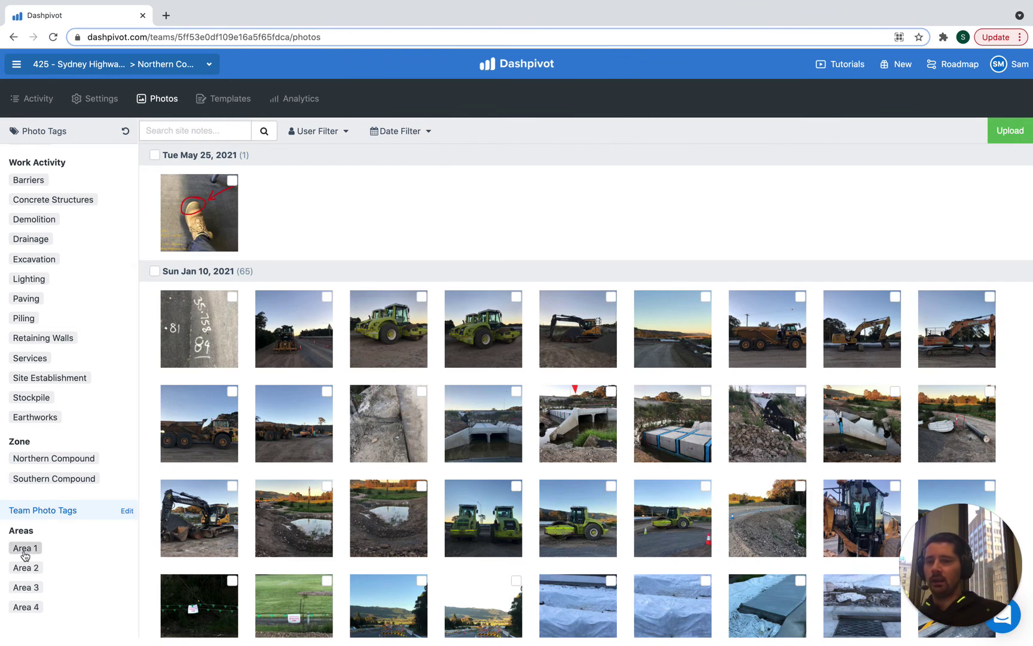
{"action": "left_click", "coordinate": [25, 549]}
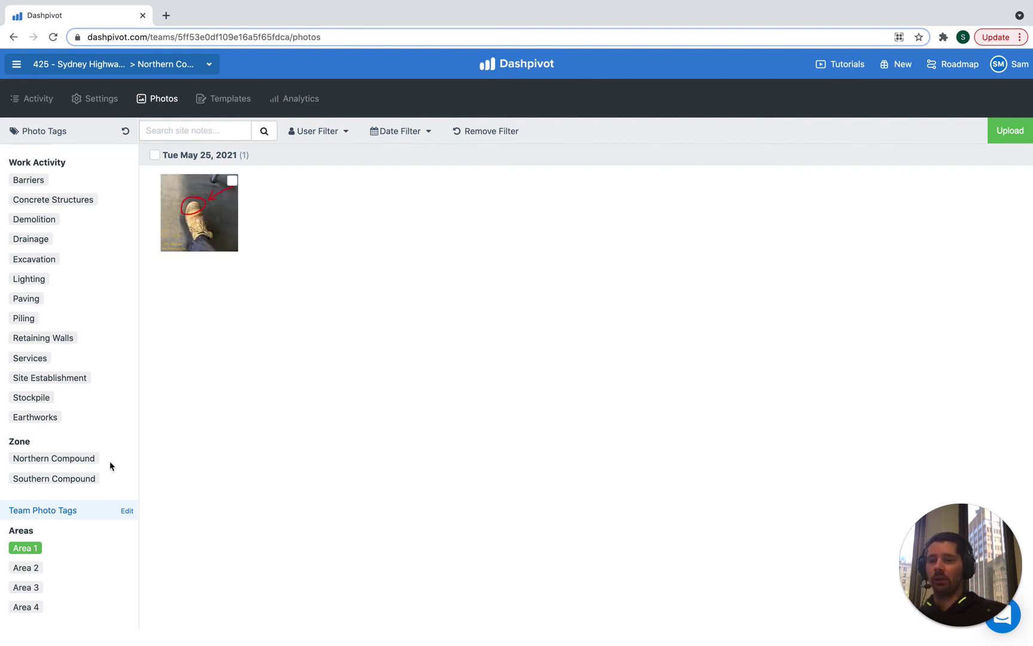
{"action": "left_click", "coordinate": [33, 549]}
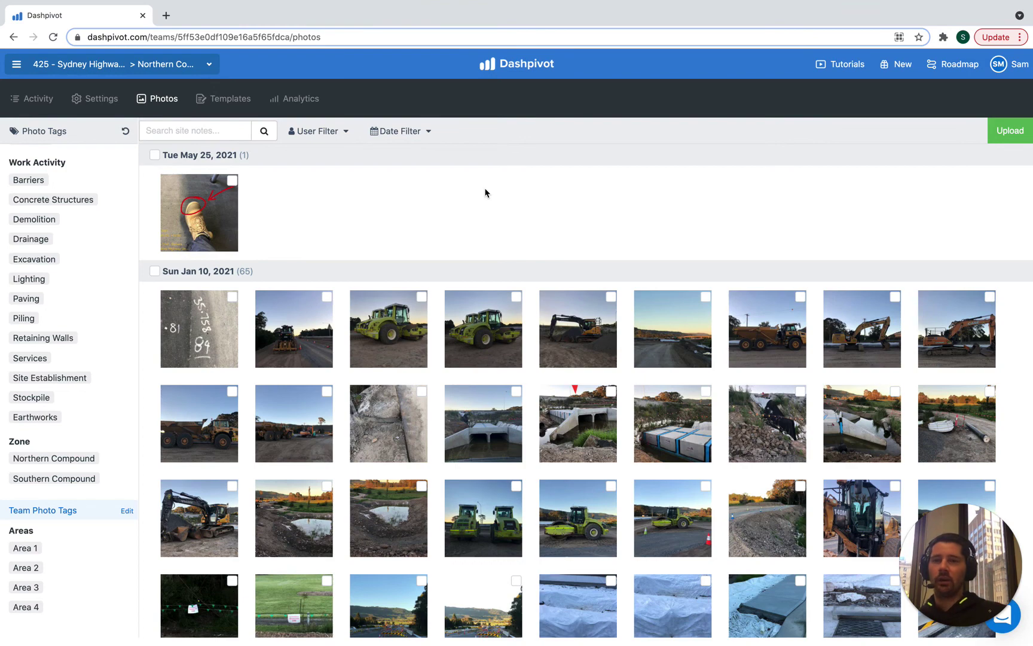
Step: Tag the Jan 10 grader photo with Areas: Area 1
{"action": "left_click", "coordinate": [317, 299]}
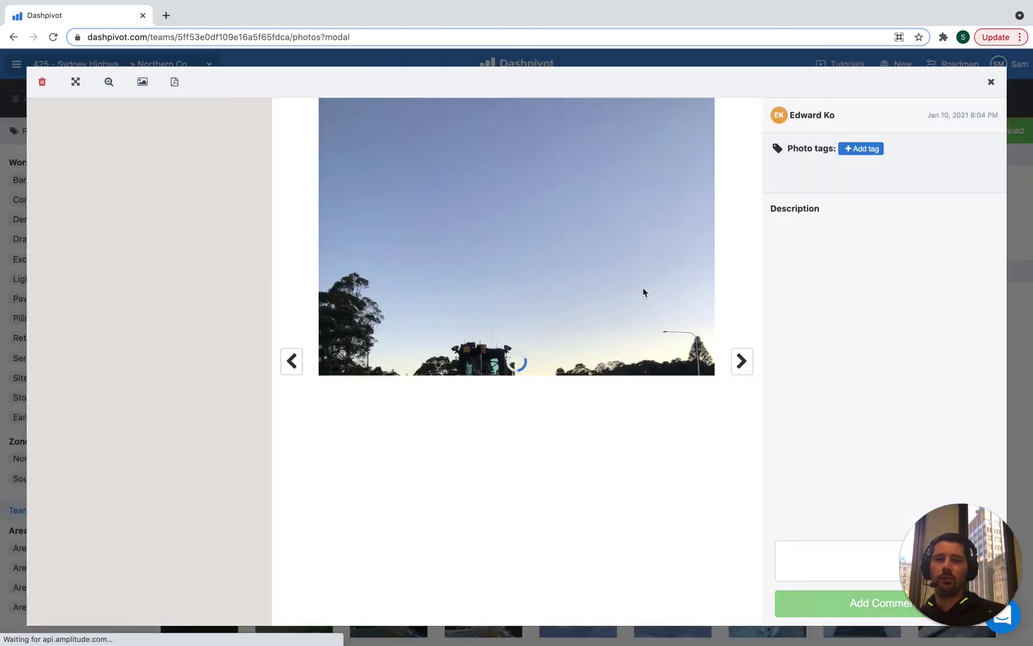
{"action": "left_click", "coordinate": [861, 154]}
{"action": "left_click", "coordinate": [840, 180]}
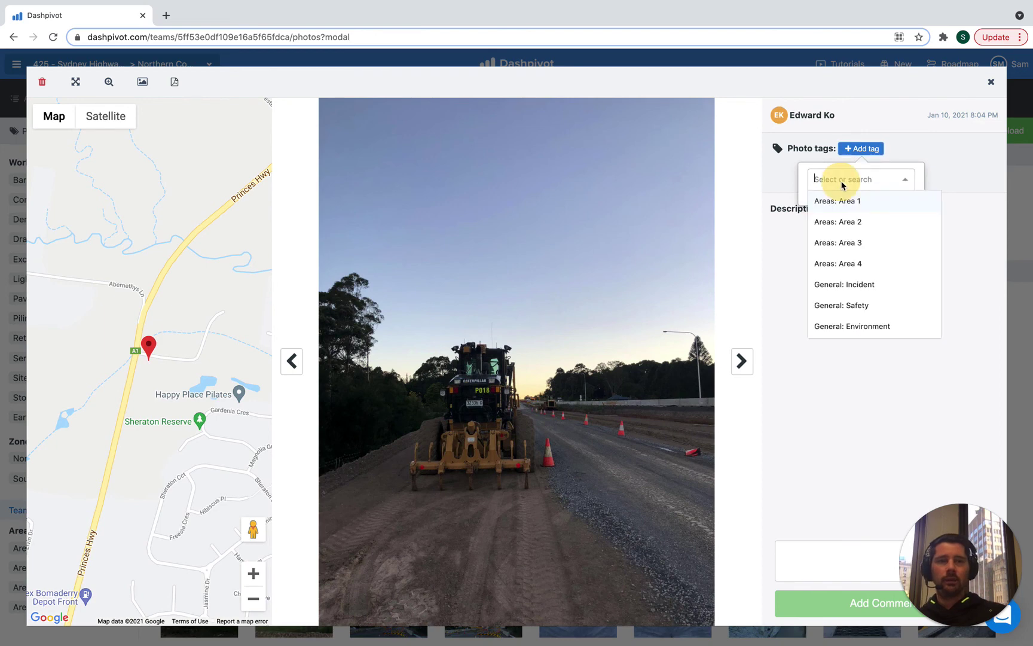
{"action": "left_click", "coordinate": [881, 206]}
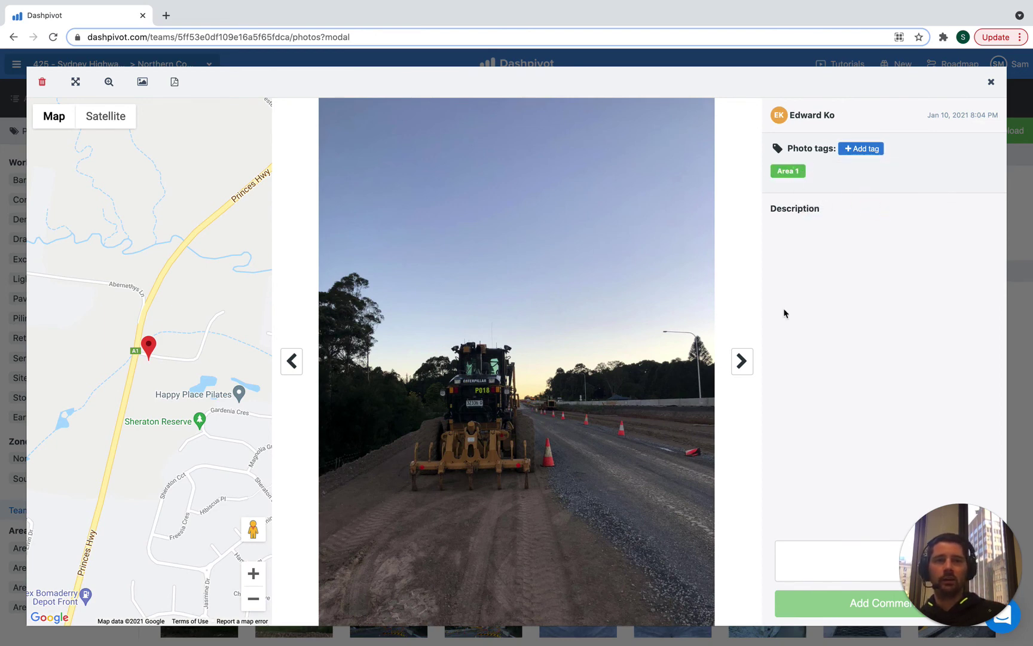
Step: Tag the next photo, the roller, with Areas: Area 4 and close the viewer
{"action": "left_click", "coordinate": [742, 361]}
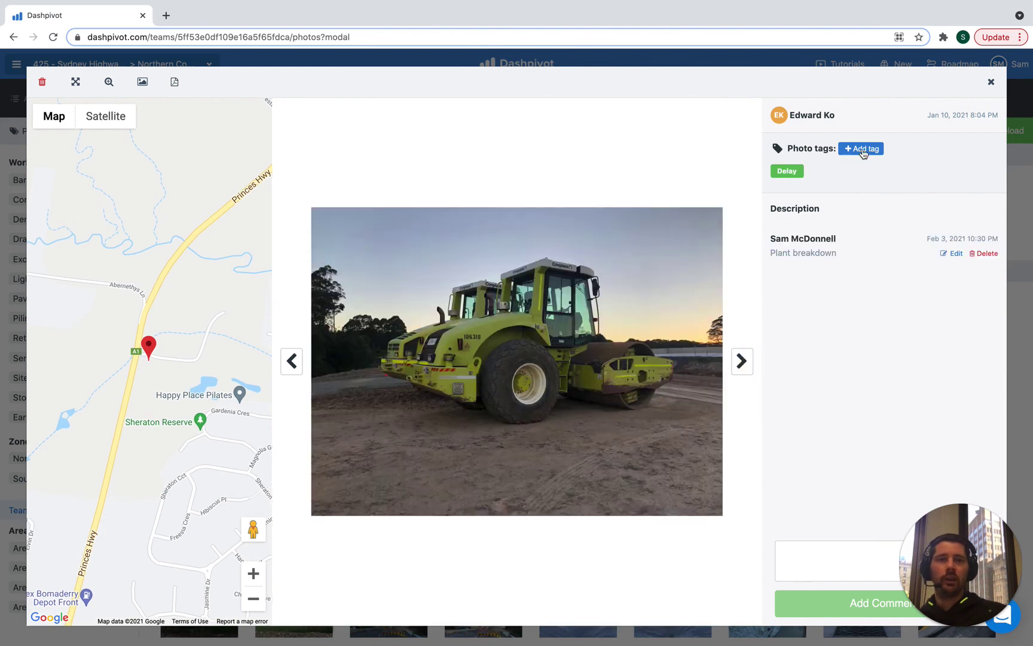
{"action": "left_click", "coordinate": [863, 151]}
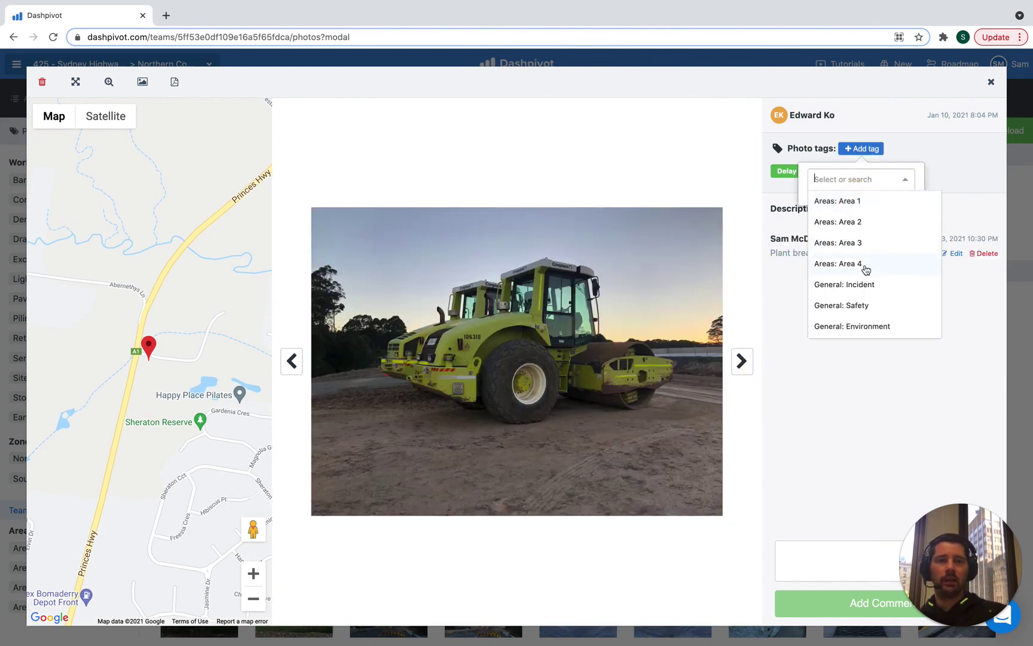
{"action": "left_click", "coordinate": [877, 265]}
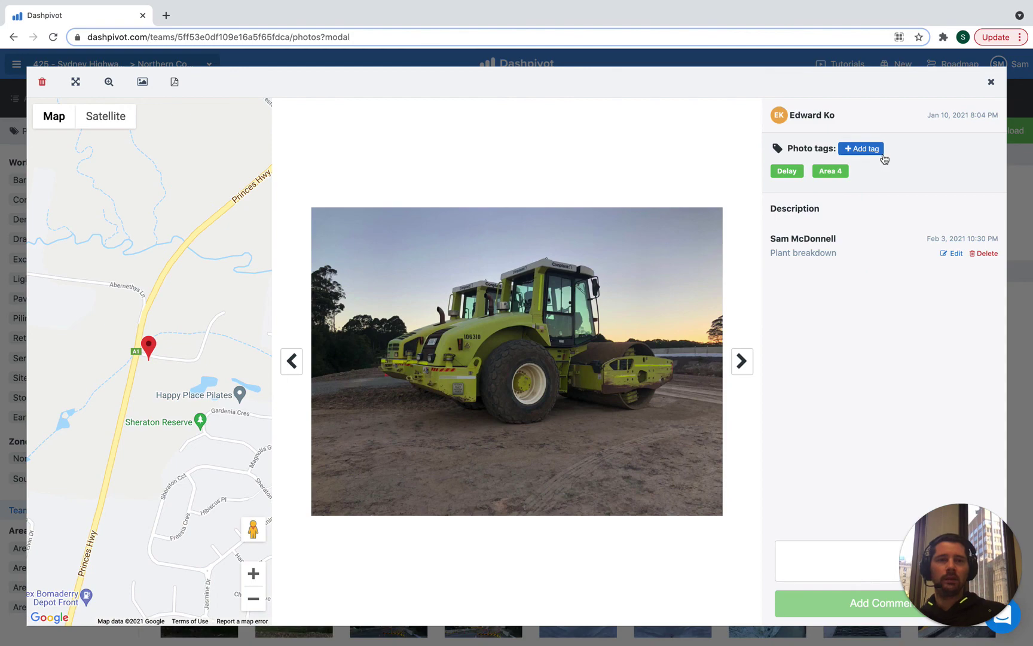
{"action": "left_click", "coordinate": [993, 82]}
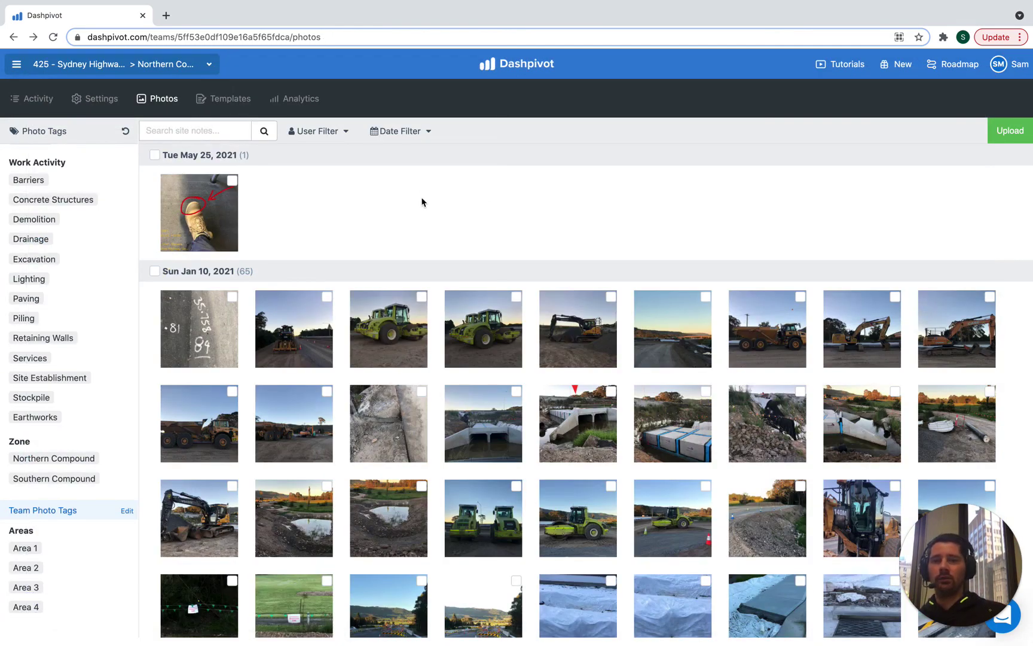
Step: Remove the Area 1 tag from the grader photo, leaving it untagged
{"action": "left_click", "coordinate": [293, 328]}
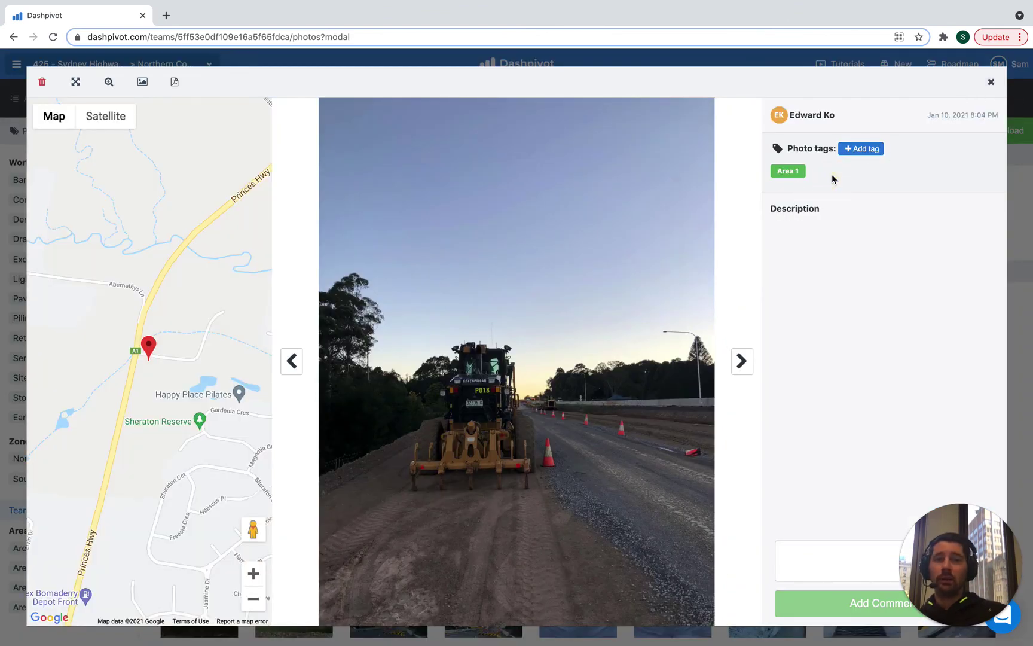
{"action": "mouse_move", "coordinate": [804, 172]}
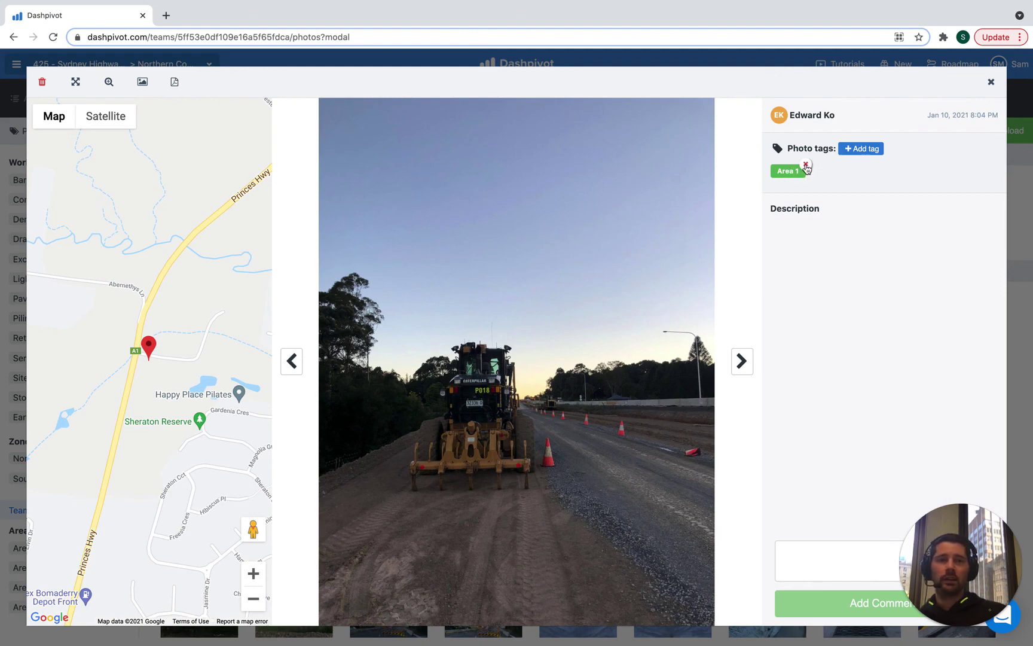
{"action": "left_click", "coordinate": [806, 166]}
{"action": "left_click", "coordinate": [476, 404]}
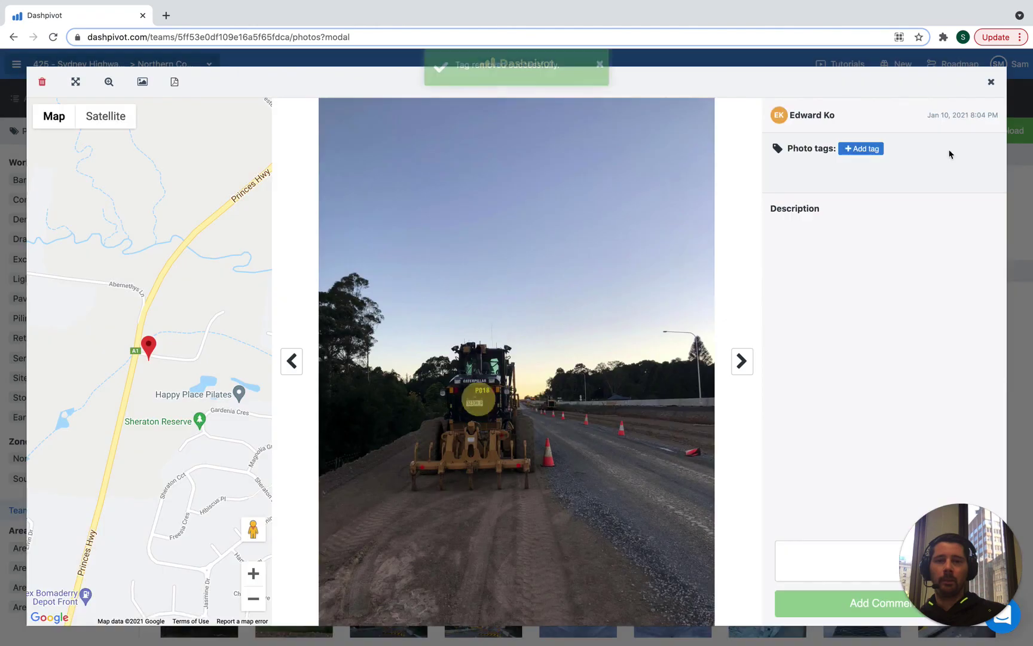
{"action": "left_click", "coordinate": [991, 82]}
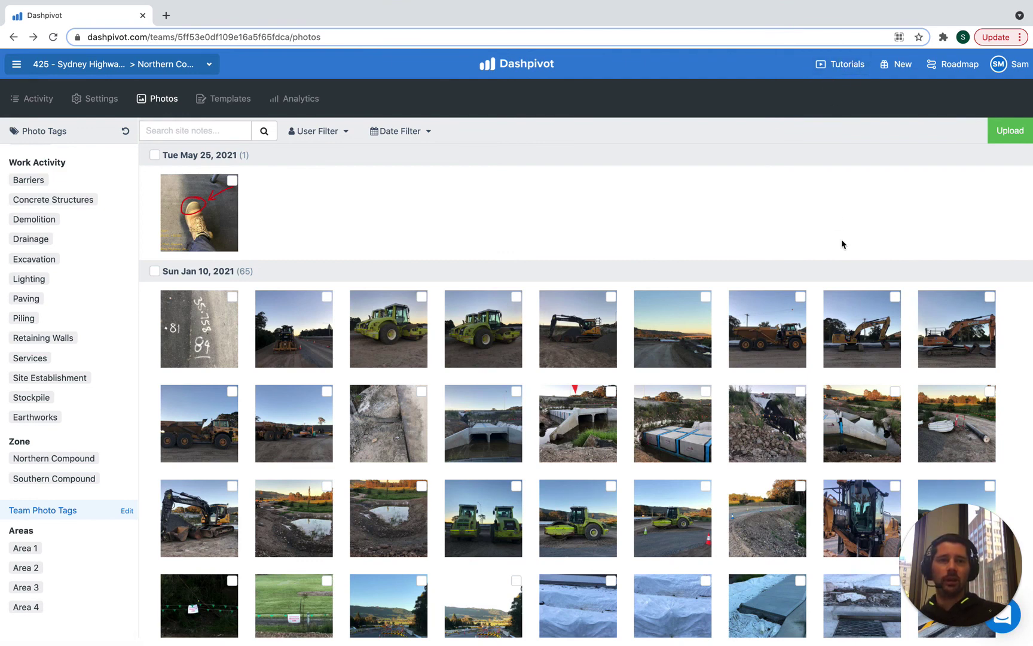
{"action": "left_click_drag", "start_coordinate": [948, 570], "coordinate": [60, 565]}
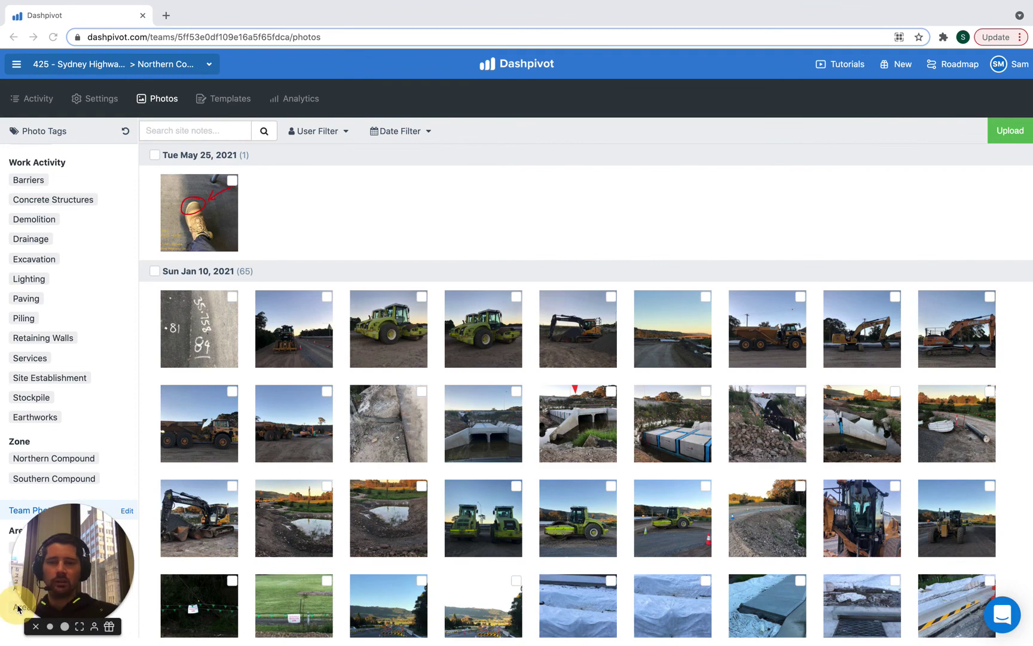
{"action": "scroll", "coordinate": [981, 604], "scroll_direction": "down", "scroll_amount": 1}
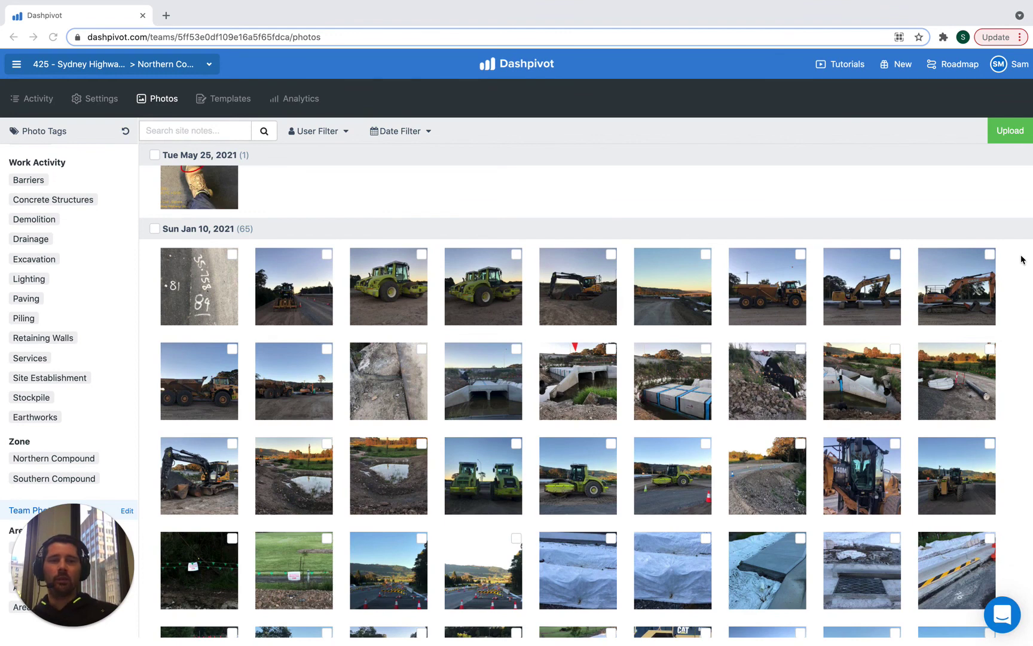
{"action": "scroll", "coordinate": [1021, 259], "scroll_direction": "up", "scroll_amount": 1}
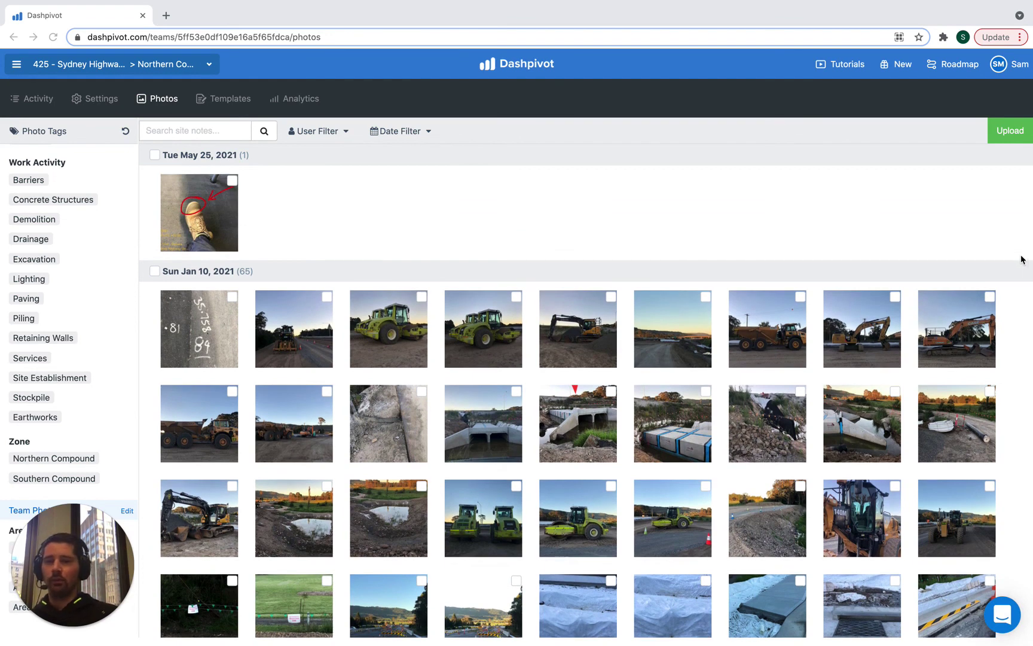